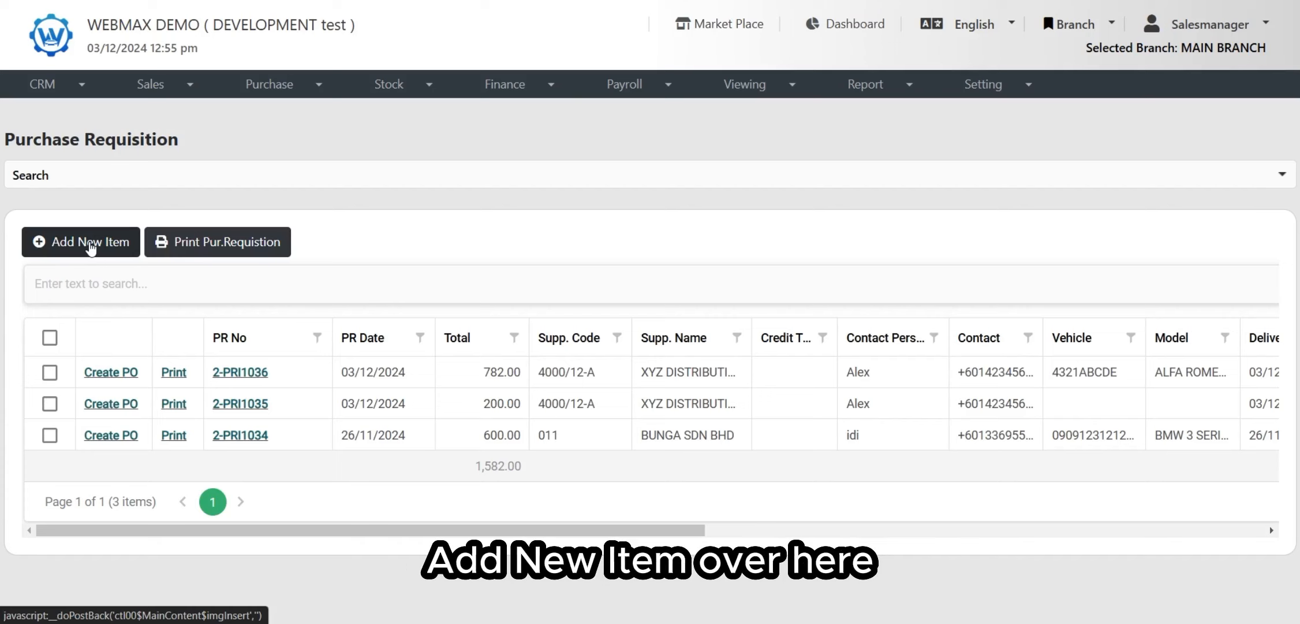
# Start a new purchase requisition entry from the Purchase Requisition list
pyautogui.click(89, 243)
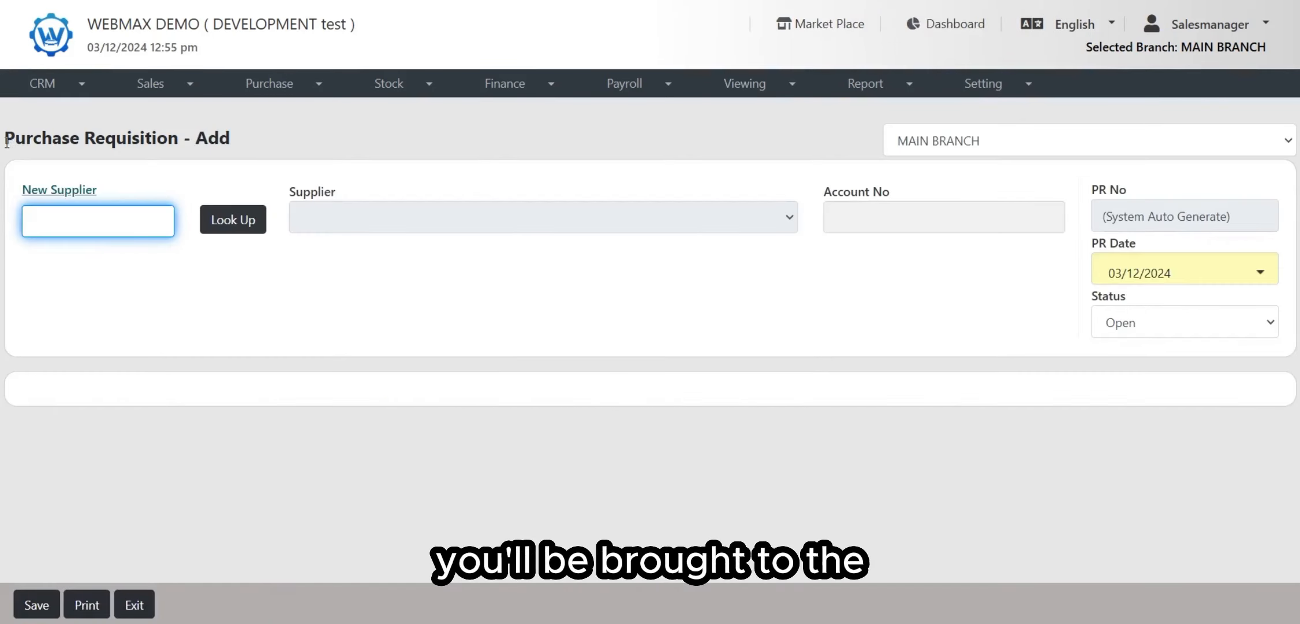
pyautogui.moveTo(4, 137); pyautogui.dragTo(270, 143)
pyautogui.click(270, 143)
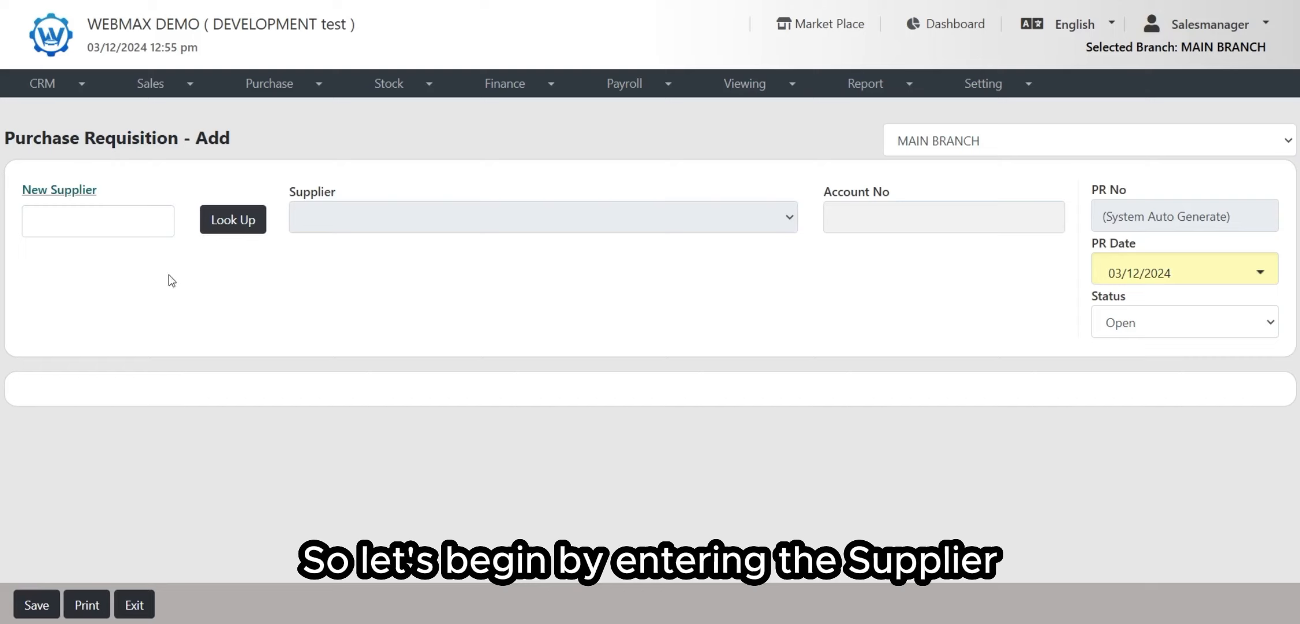
pyautogui.click(135, 226)
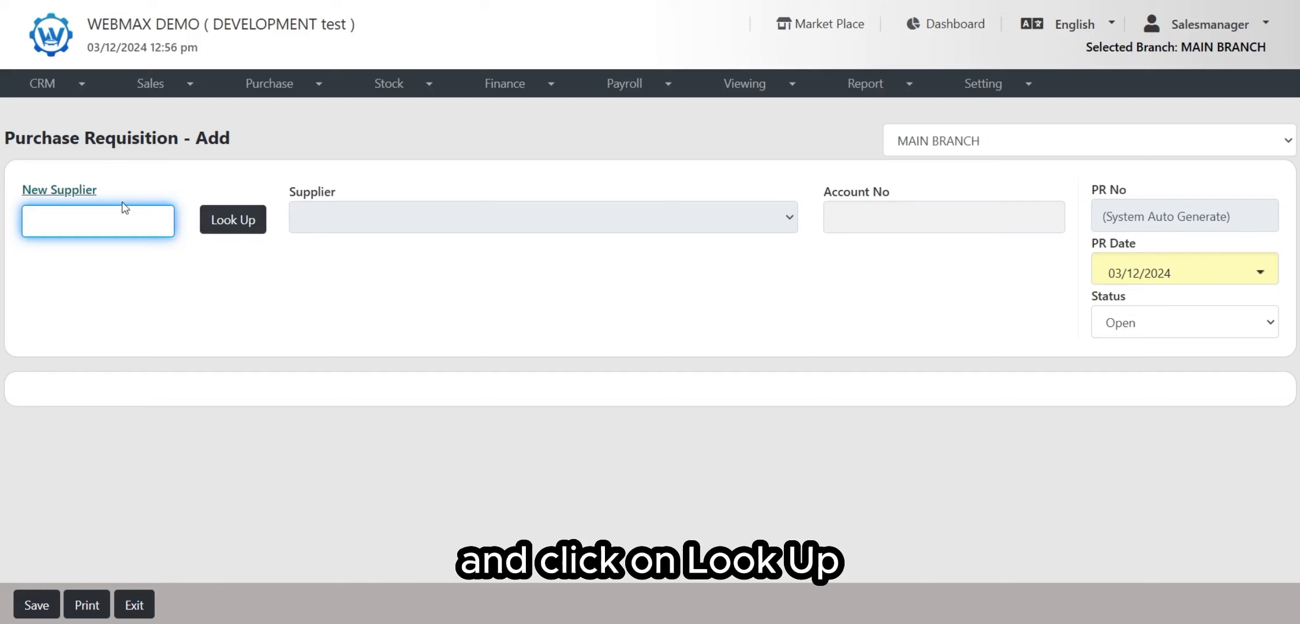
pyautogui.click(140, 172)
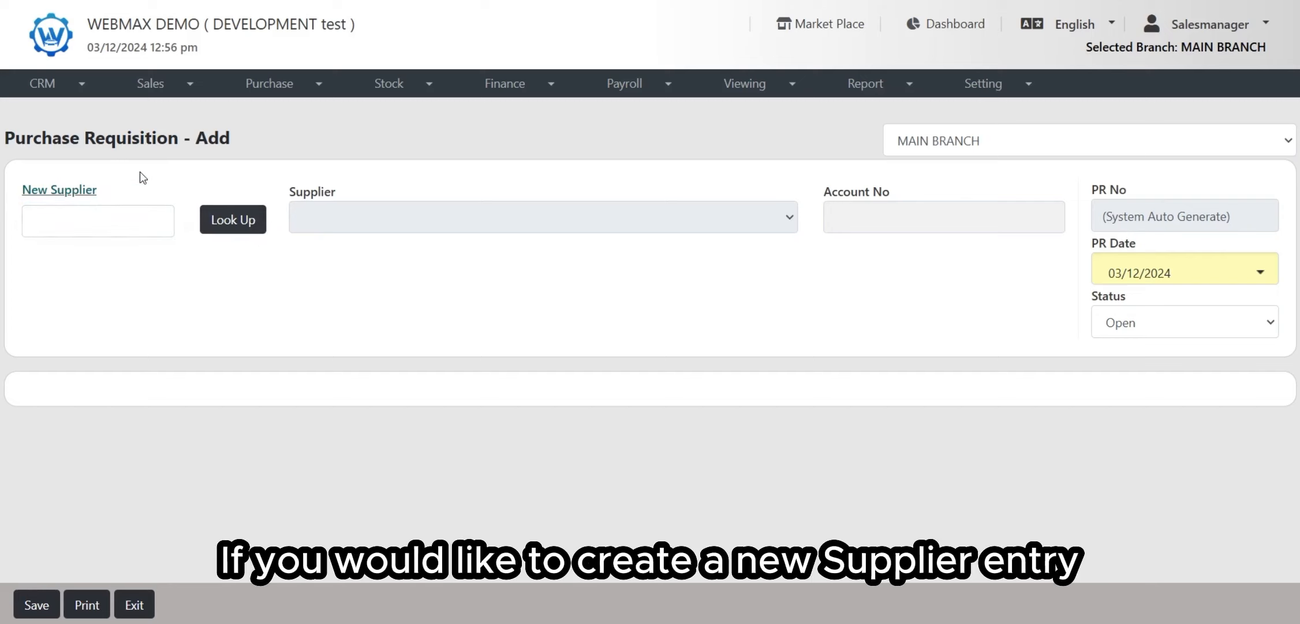
# Open the new supplier form from the requisition, look over its fields and close it without saving
pyautogui.click(74, 196)
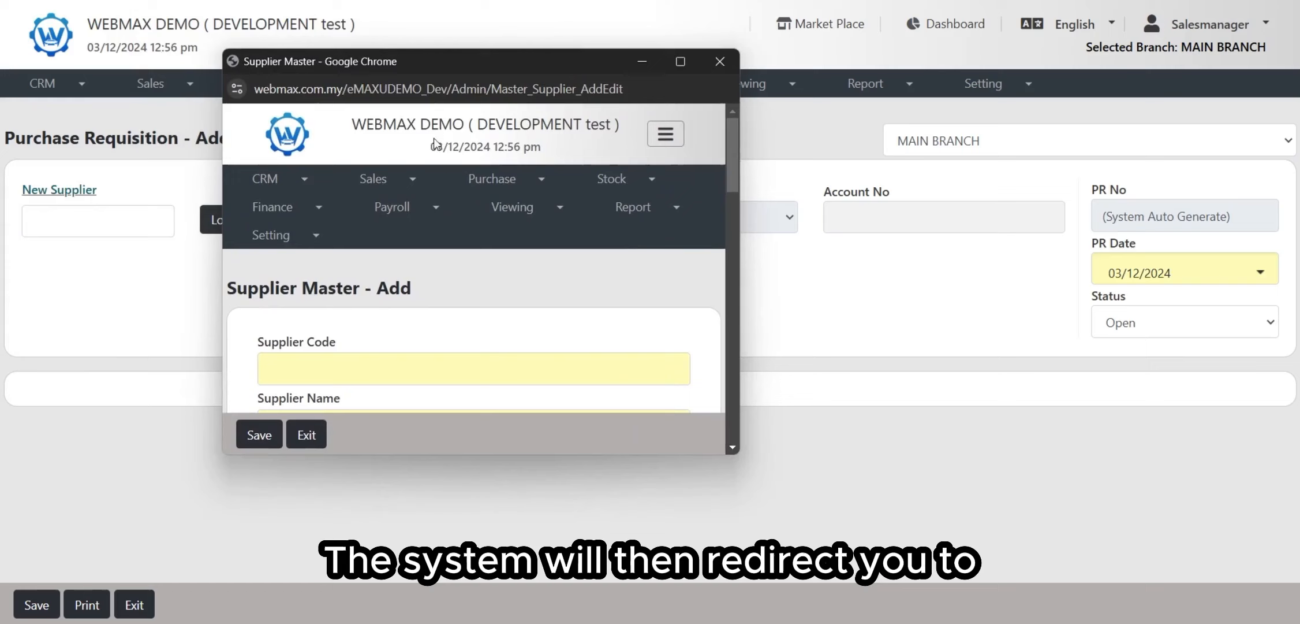
pyautogui.moveTo(236, 287); pyautogui.dragTo(377, 288)
pyautogui.scroll(-3, 381, 308)
pyautogui.scroll(-3, 341, 325)
pyautogui.scroll(6, 340, 324)
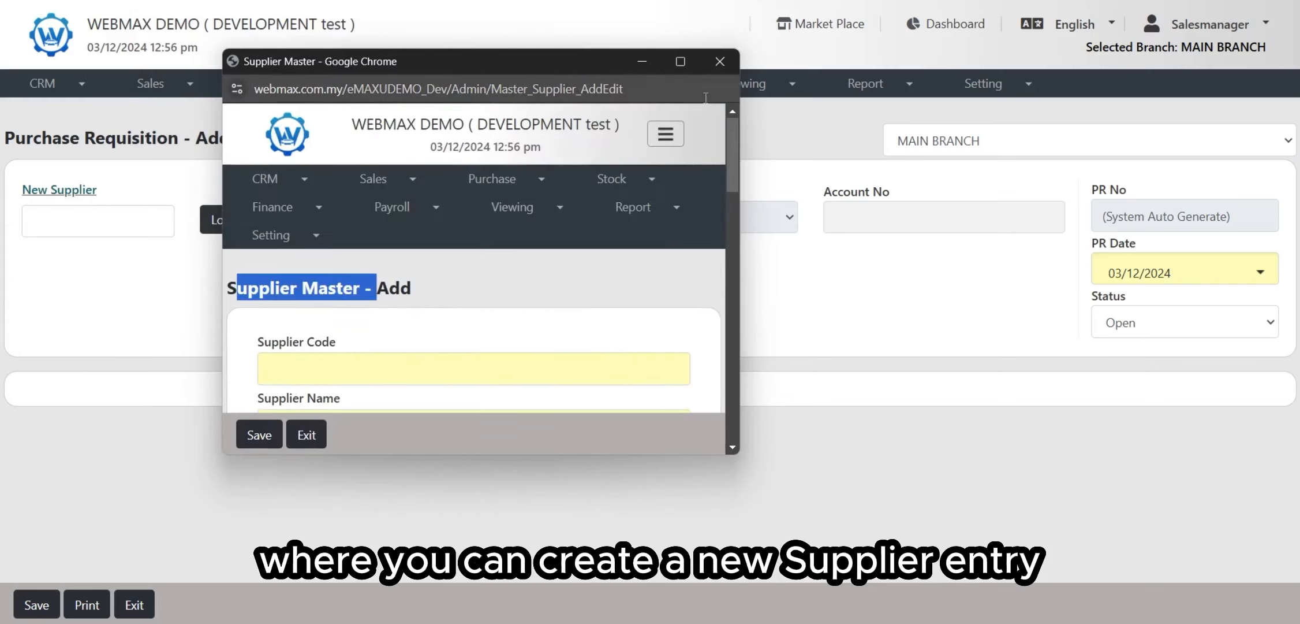
pyautogui.click(728, 69)
# Look up suppliers matching "bunga" and choose 011 - BUNGA SDN BHD for the requisition
pyautogui.click(107, 214)
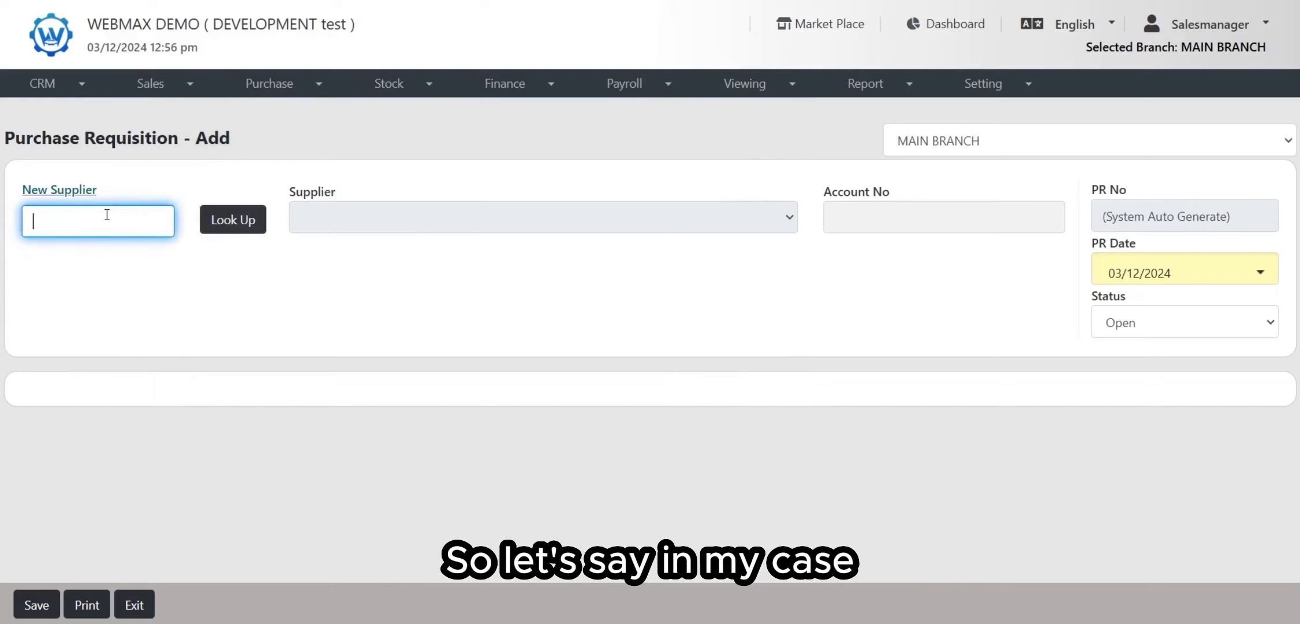
pyautogui.write('bu')
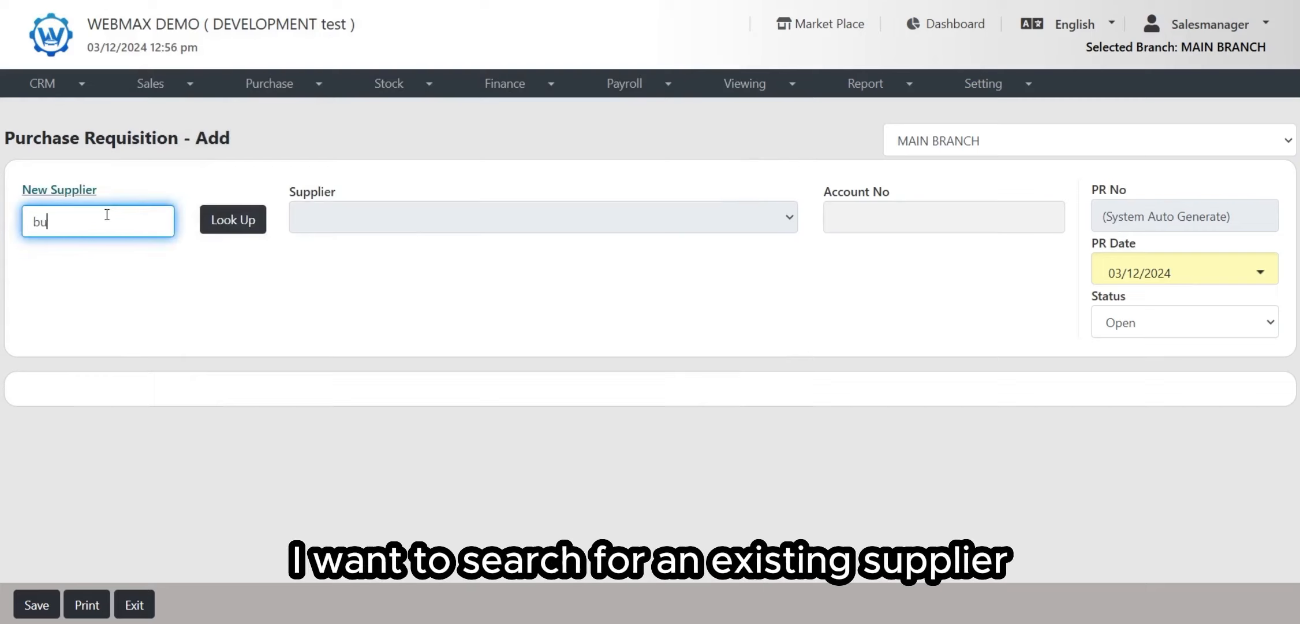
pyautogui.write('nga')
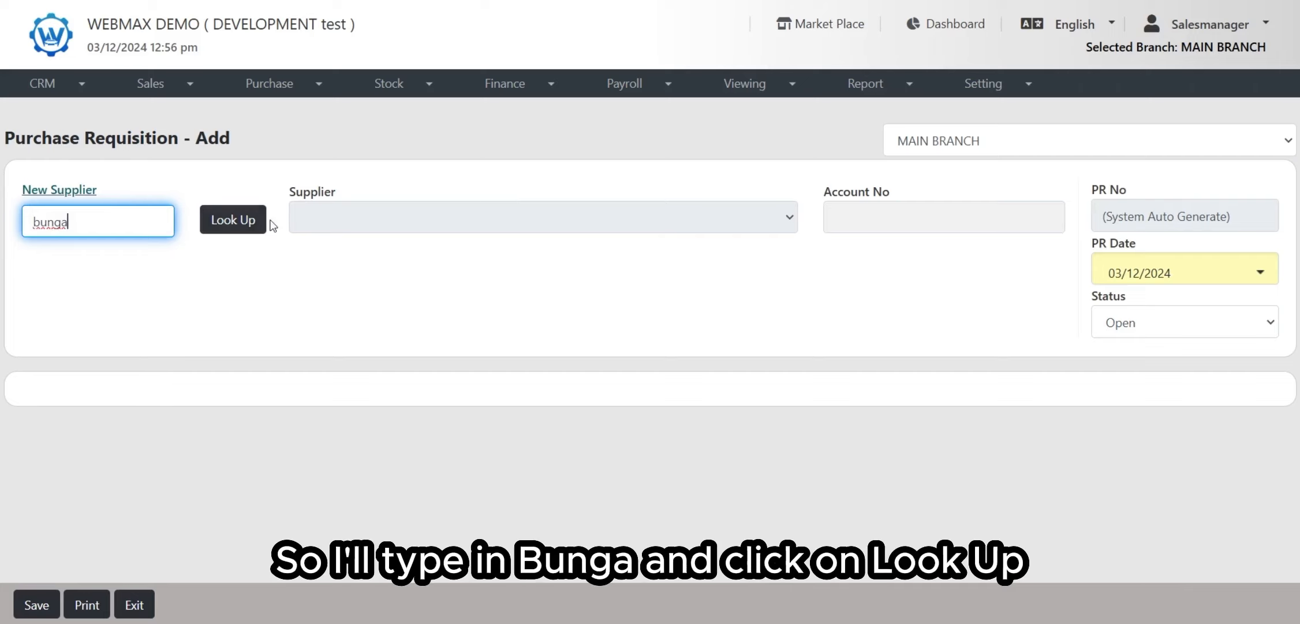
pyautogui.click(247, 220)
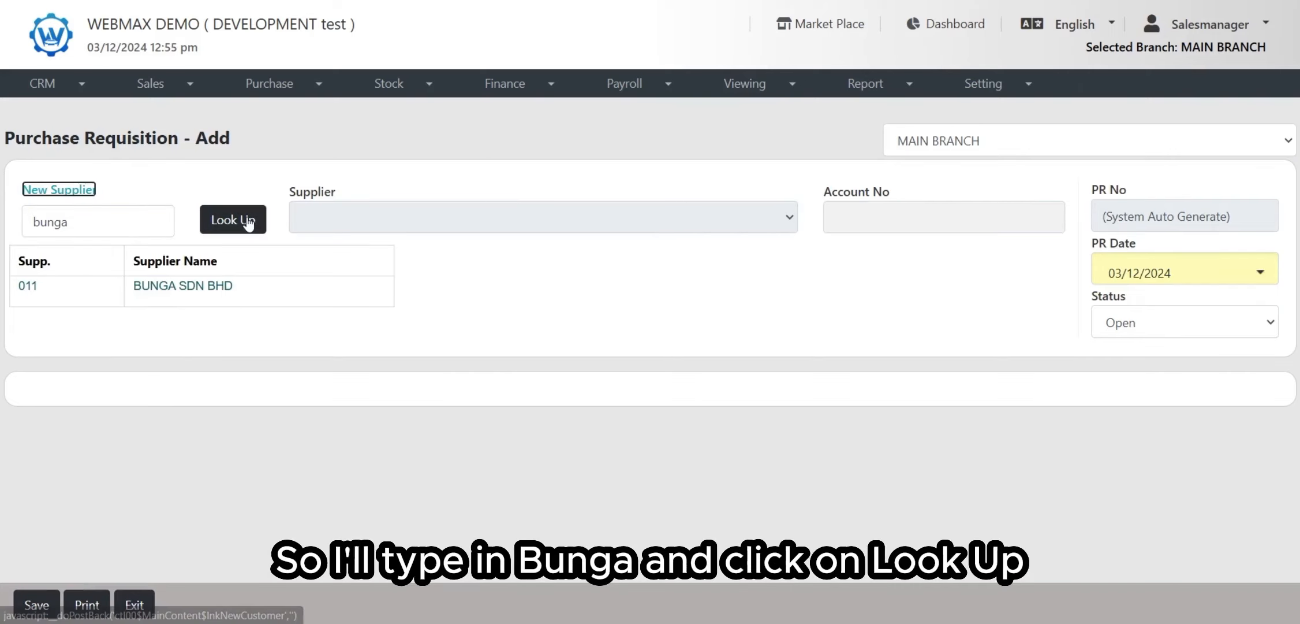
pyautogui.click(197, 283)
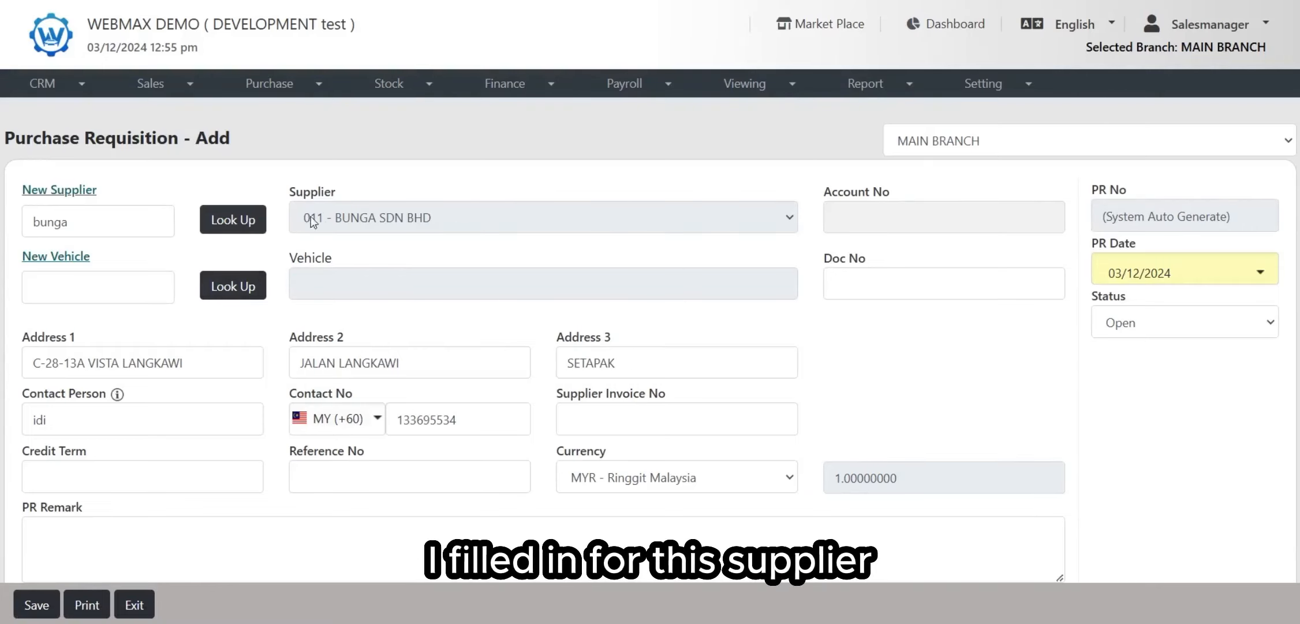
pyautogui.click(959, 93)
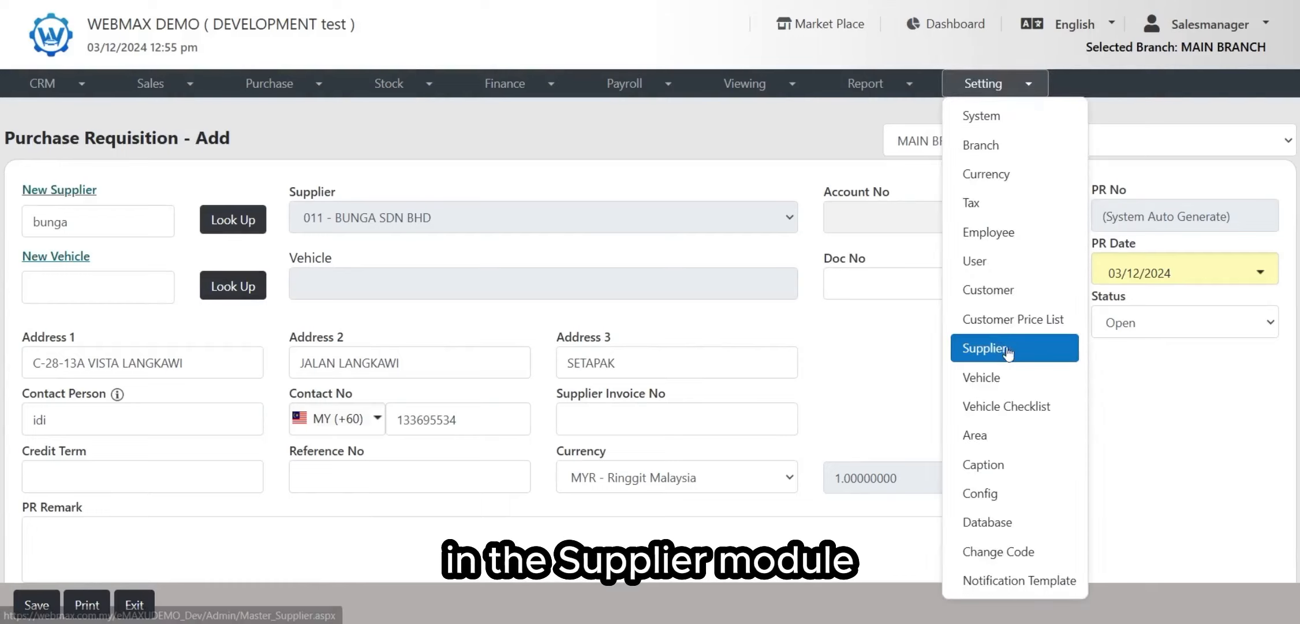
pyautogui.click(93, 283)
pyautogui.click(450, 264)
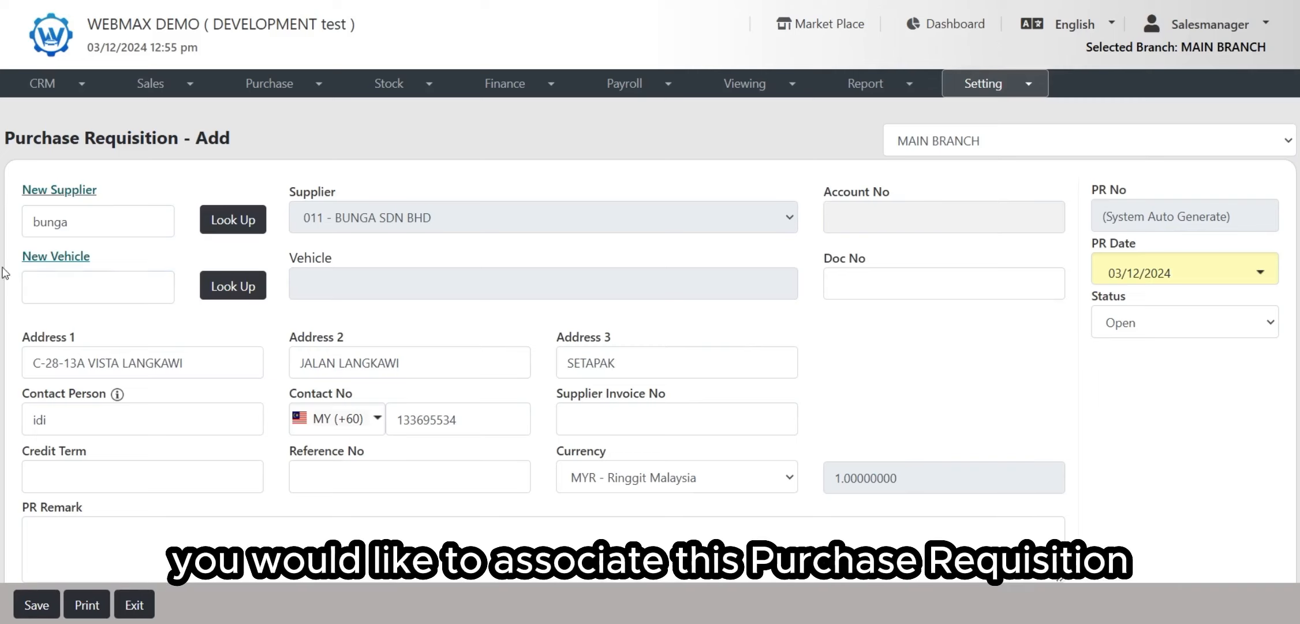
pyautogui.moveTo(63, 137); pyautogui.dragTo(168, 139)
pyautogui.click(393, 327)
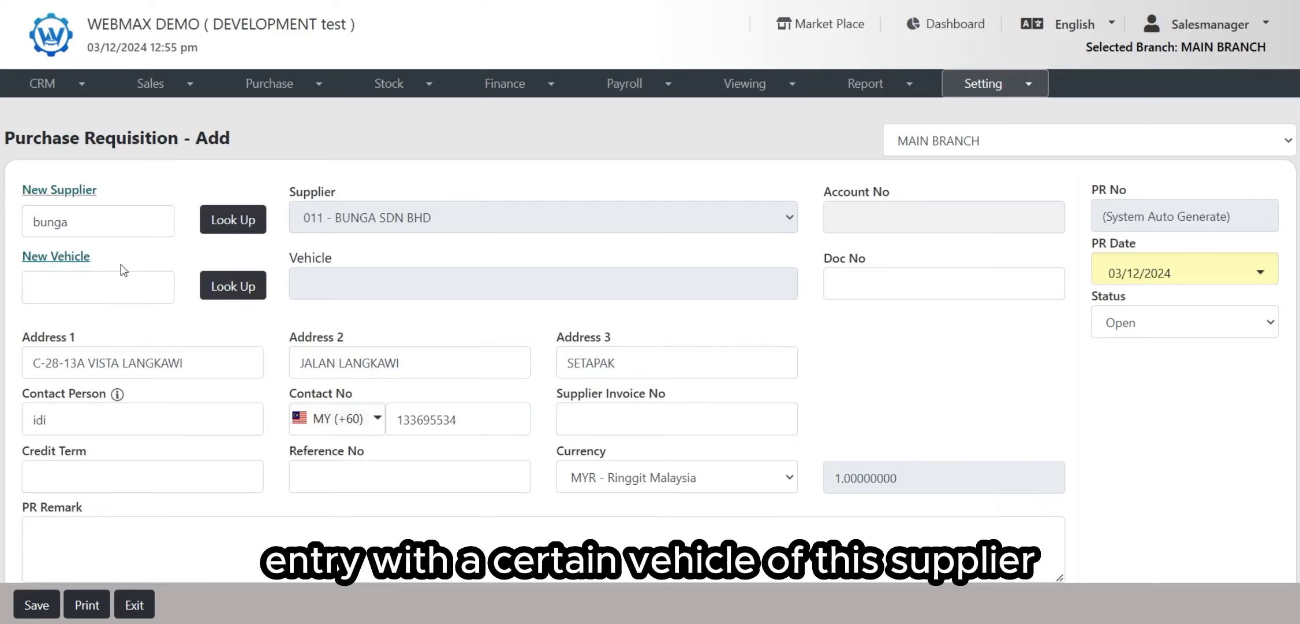
pyautogui.click(110, 293)
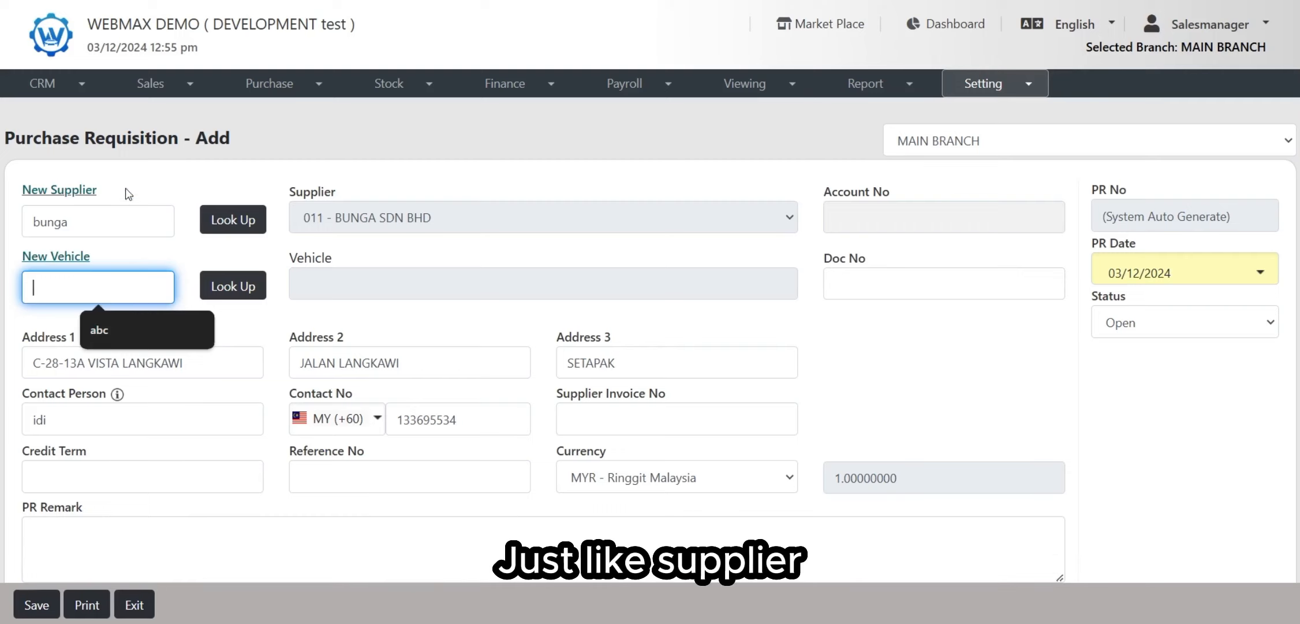
pyautogui.click(139, 255)
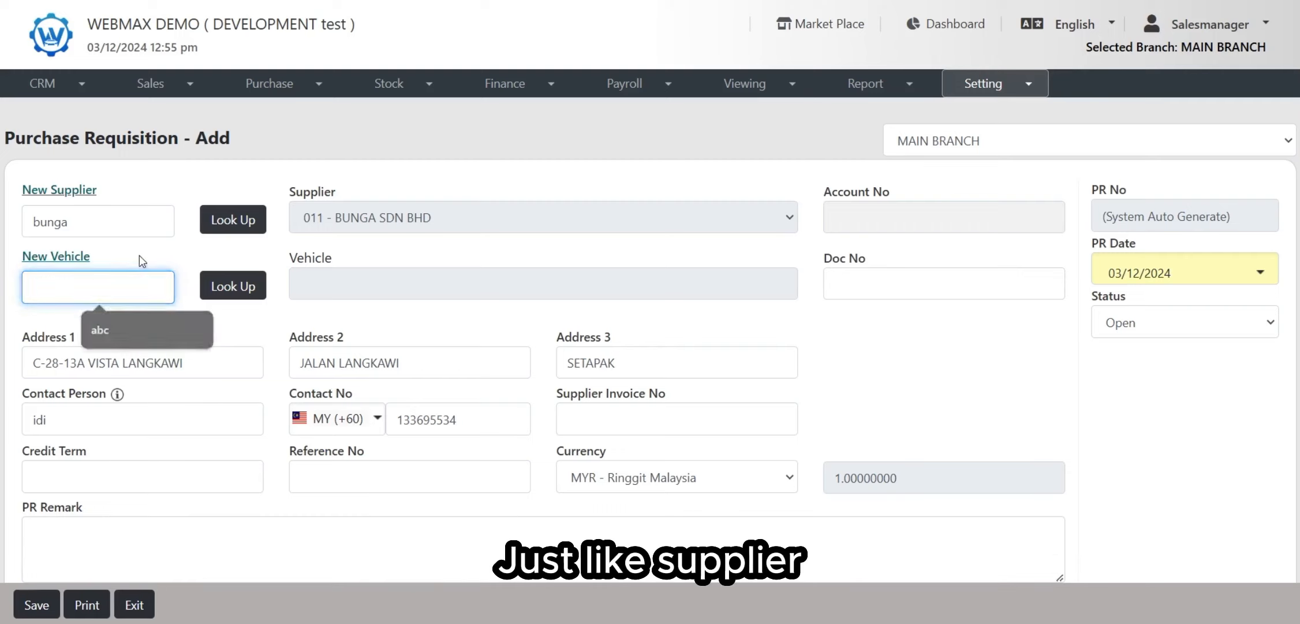
# Open the new vehicle form from the requisition, review its fields and close it without saving
pyautogui.click(71, 270)
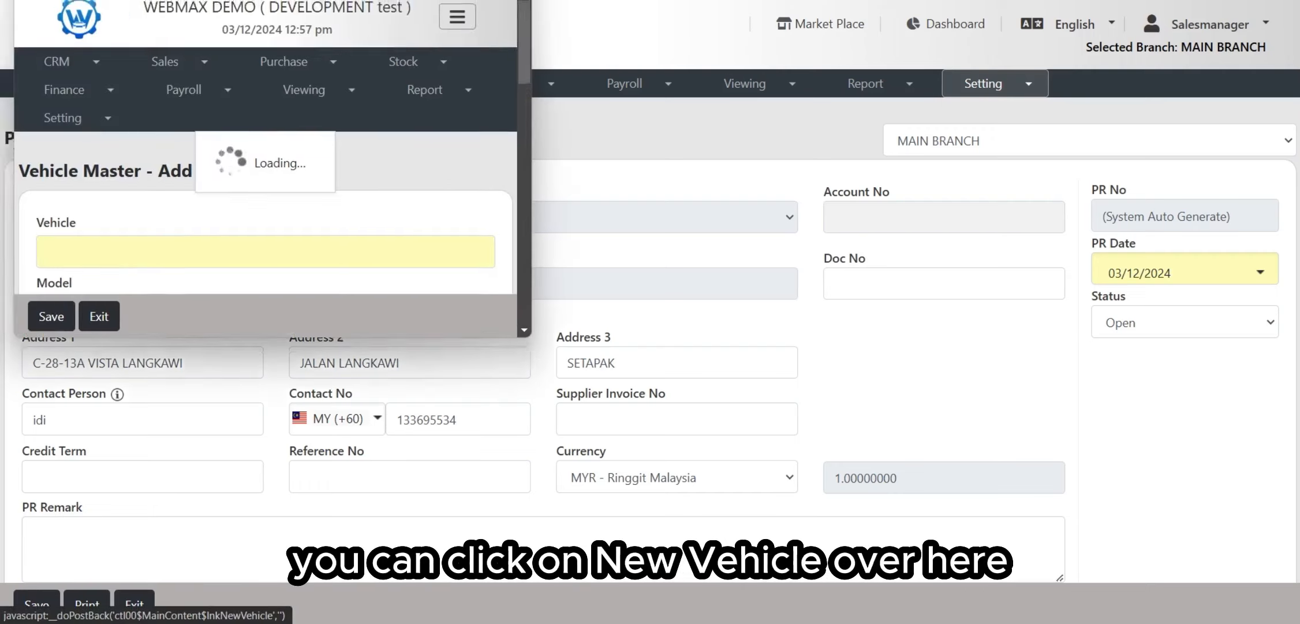
pyautogui.scroll(-2, 503, 249)
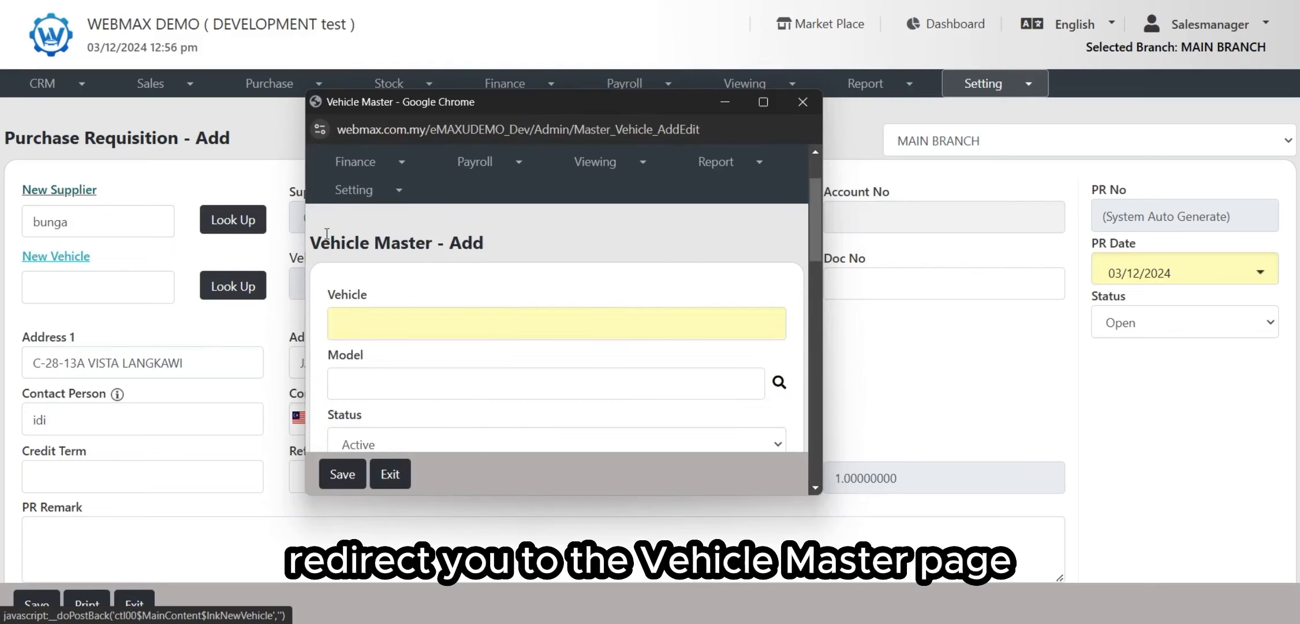
pyautogui.moveTo(331, 243); pyautogui.dragTo(504, 253)
pyautogui.scroll(-3, 578, 283)
pyautogui.scroll(5, 580, 363)
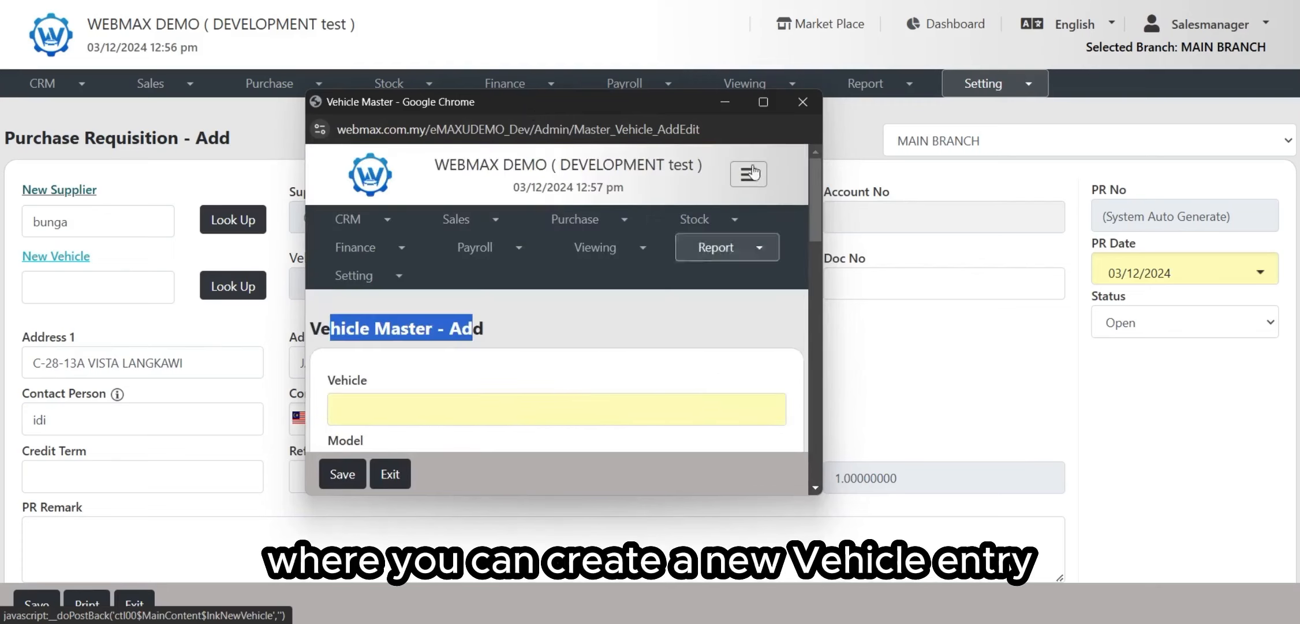
pyautogui.click(803, 101)
# Look up vehicles matching "ABC" and choose ABC0123 - AUDI A1 for the requisition
pyautogui.click(93, 281)
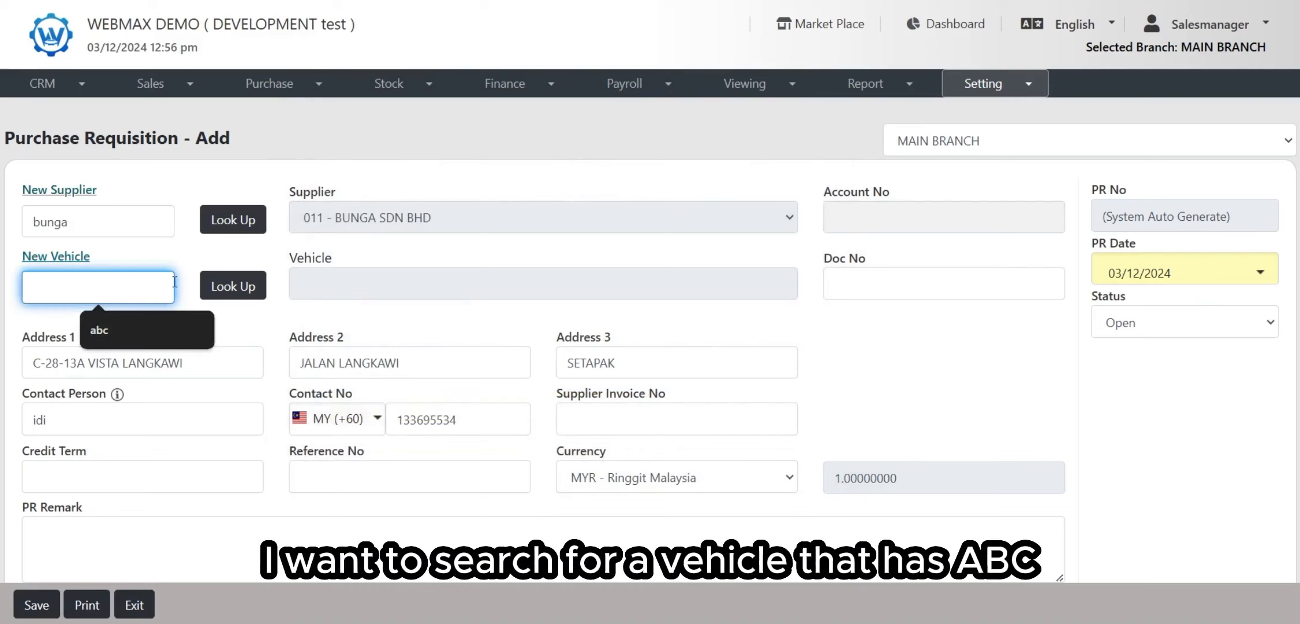
pyautogui.write('ABC')
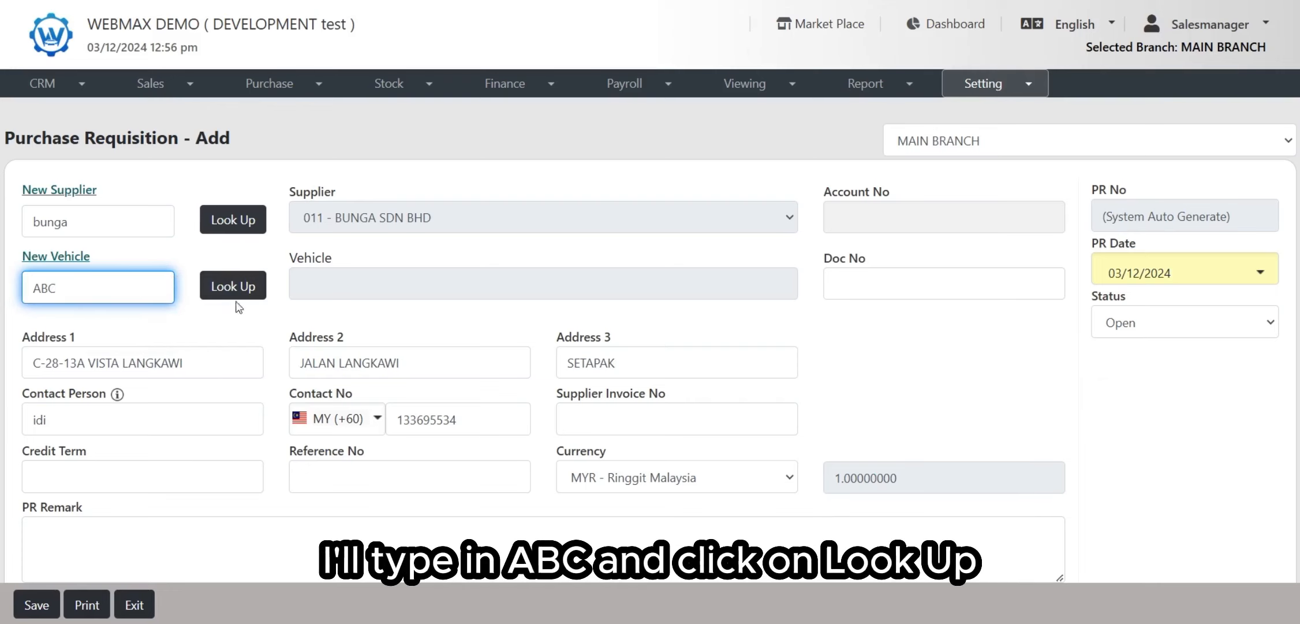
pyautogui.click(209, 286)
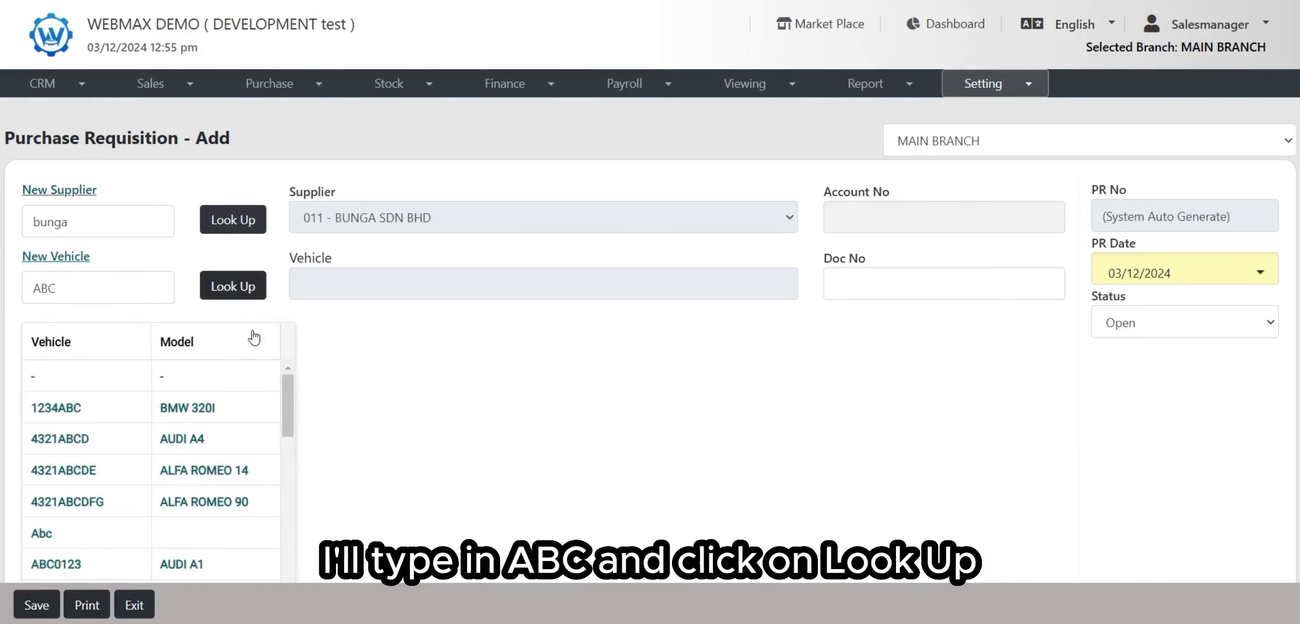
pyautogui.scroll(-1, 109, 442)
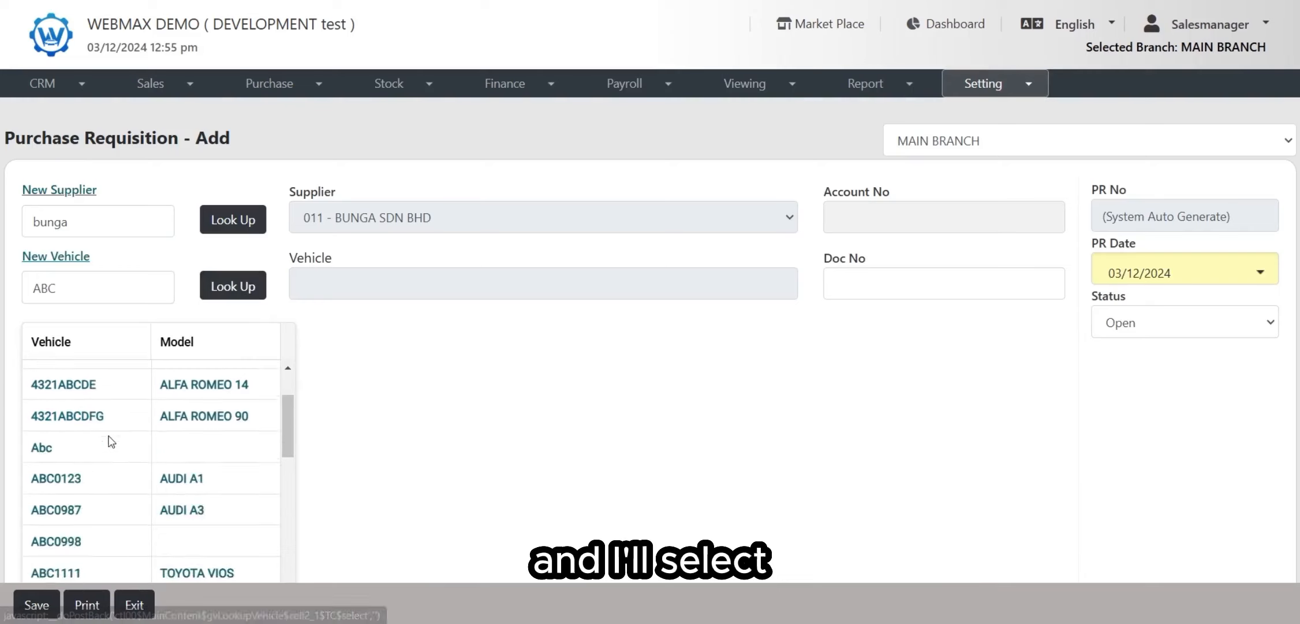
pyautogui.click(68, 479)
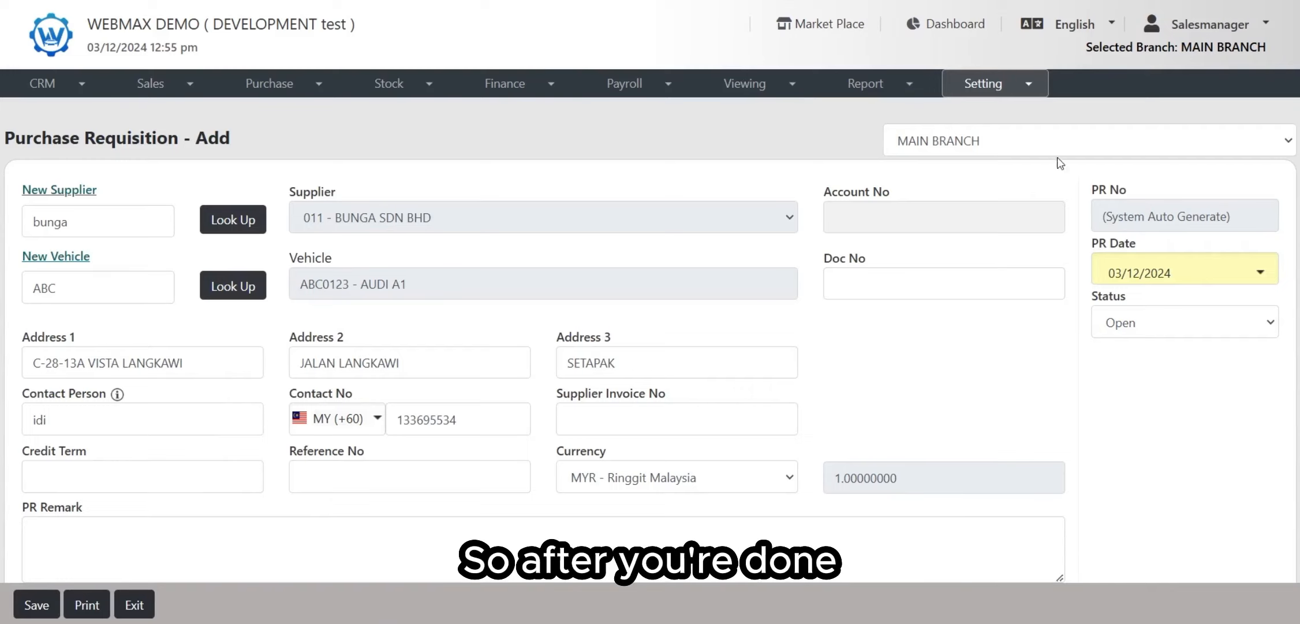
pyautogui.click(924, 274)
pyautogui.click(665, 407)
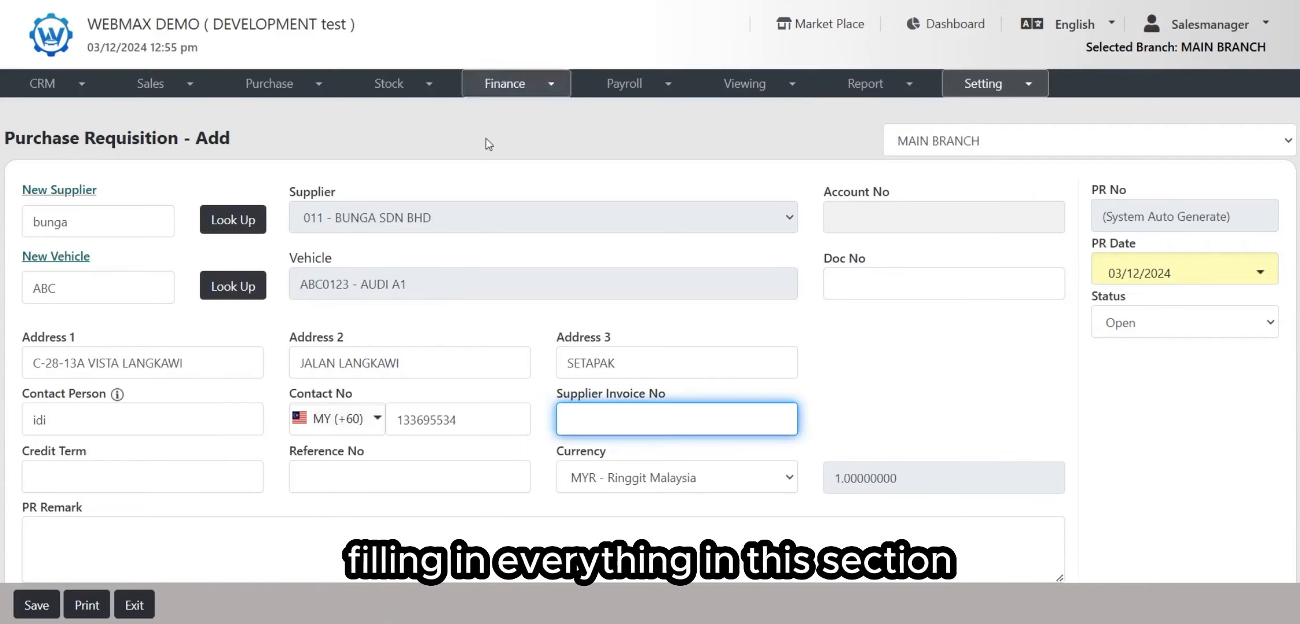
# Look up item code "xm2", choose item M01/1955515-XM2+/ and set its quantity to 4
pyautogui.scroll(-4, 492, 283)
pyautogui.scroll(-5, 494, 282)
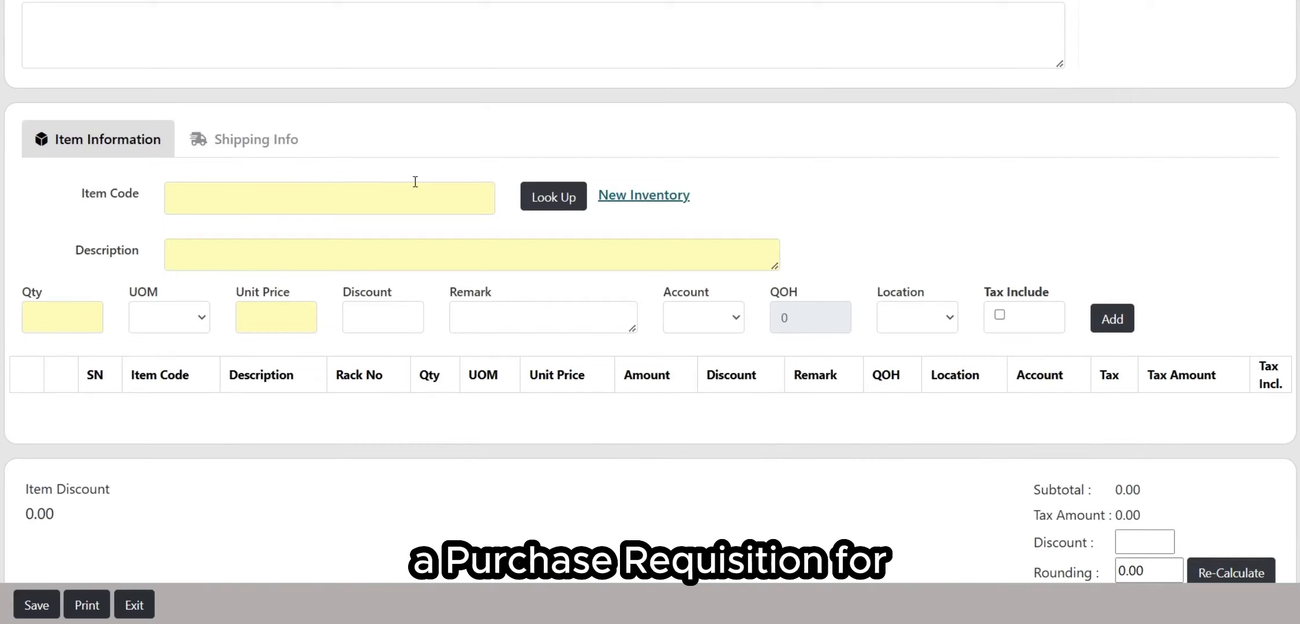
pyautogui.click(384, 198)
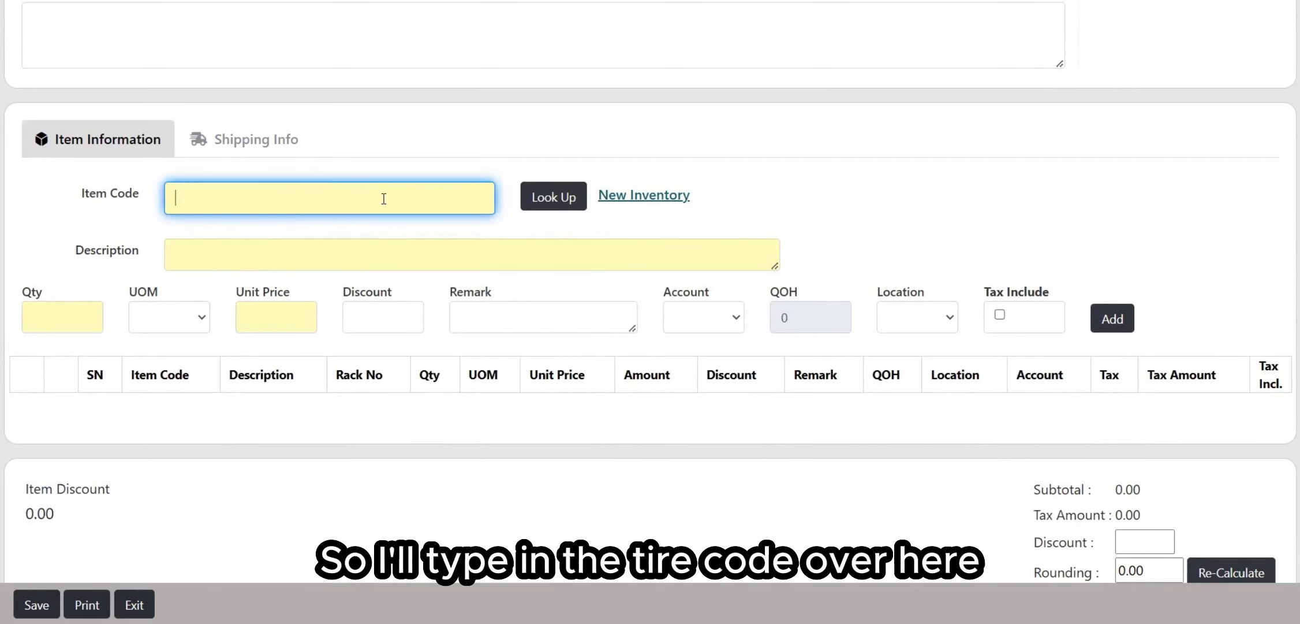
pyautogui.click(552, 198)
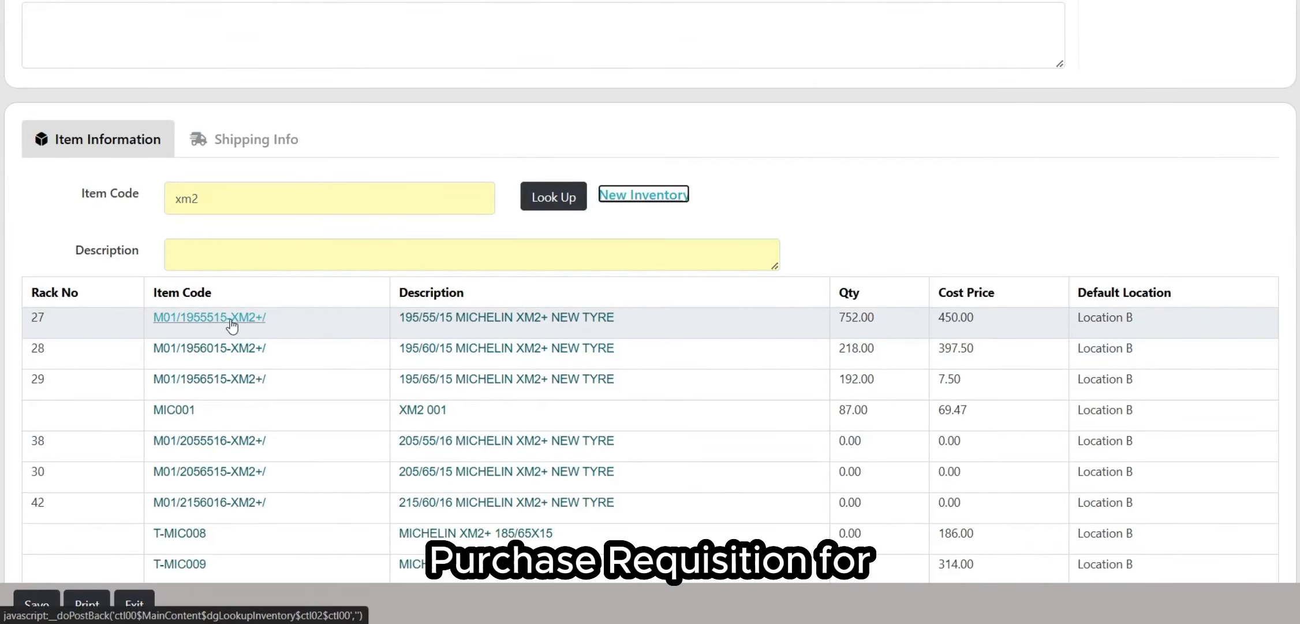
pyautogui.click(231, 322)
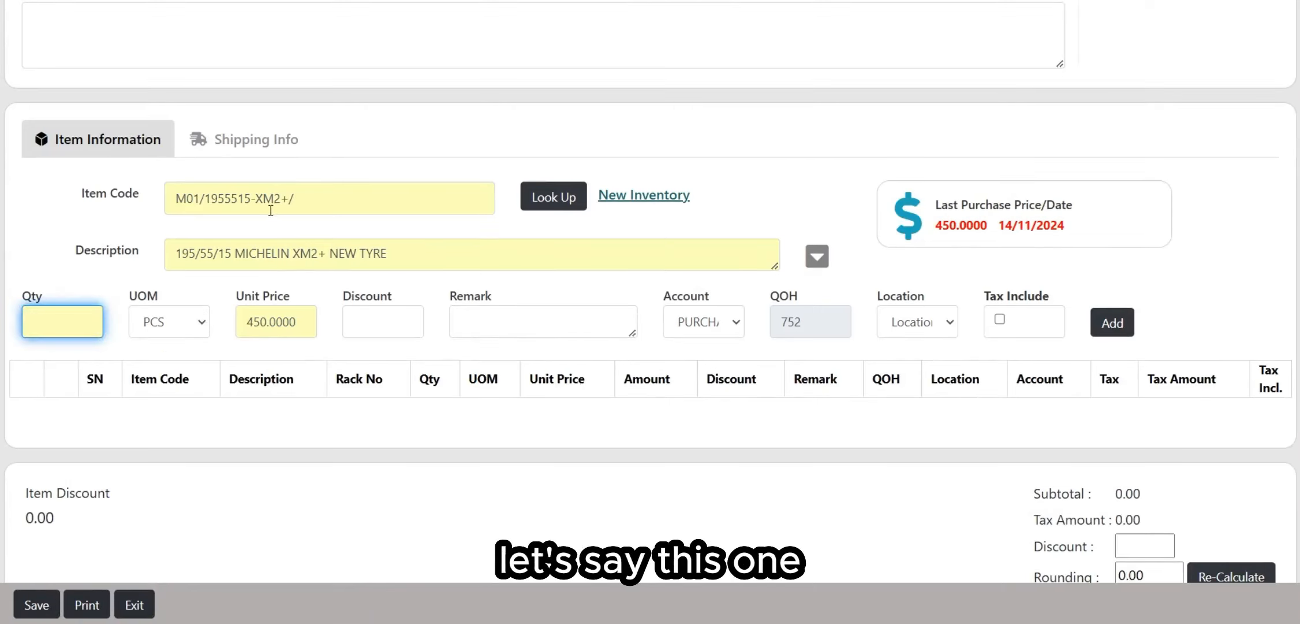
pyautogui.click(70, 314)
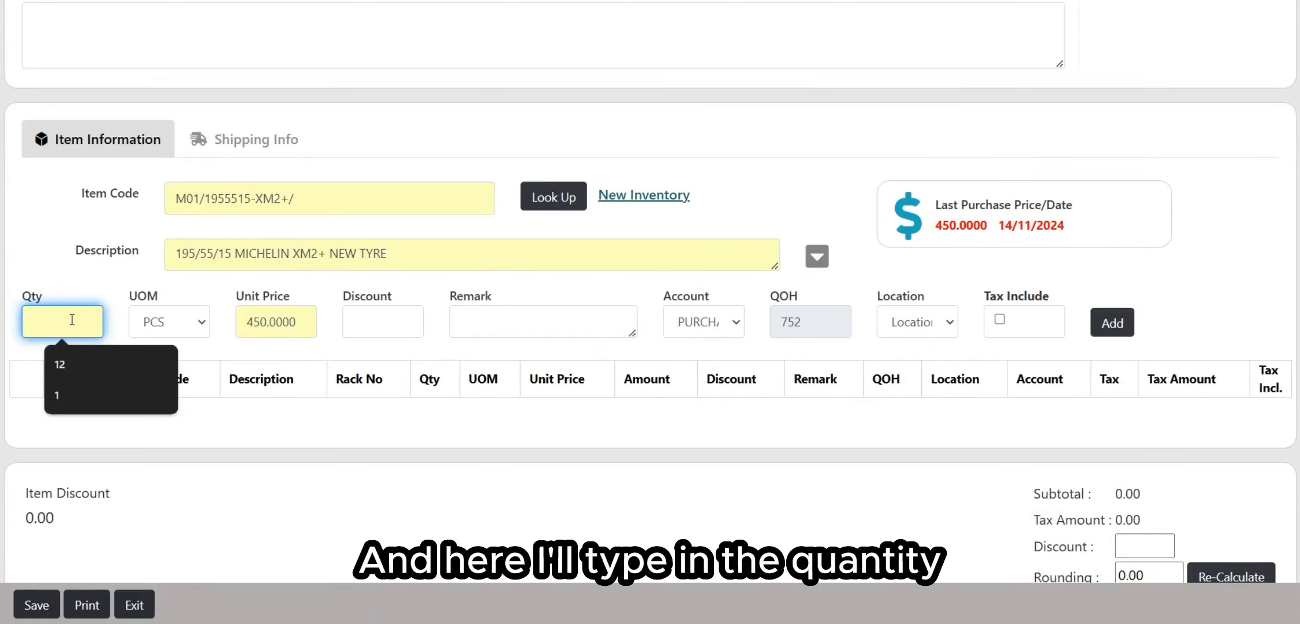
pyautogui.write('4')
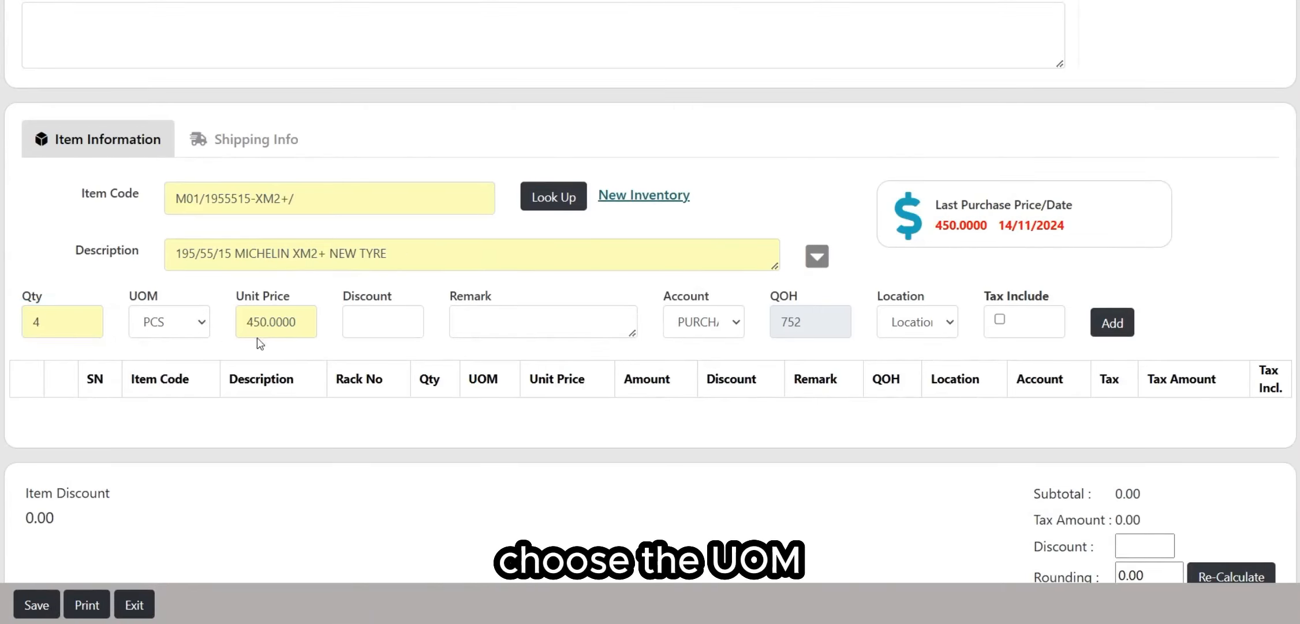
# Examine the item line's unit price, discount, account, quantity on hand, location and tax-include fields
pyautogui.moveTo(298, 322); pyautogui.dragTo(204, 326)
pyautogui.click(335, 343)
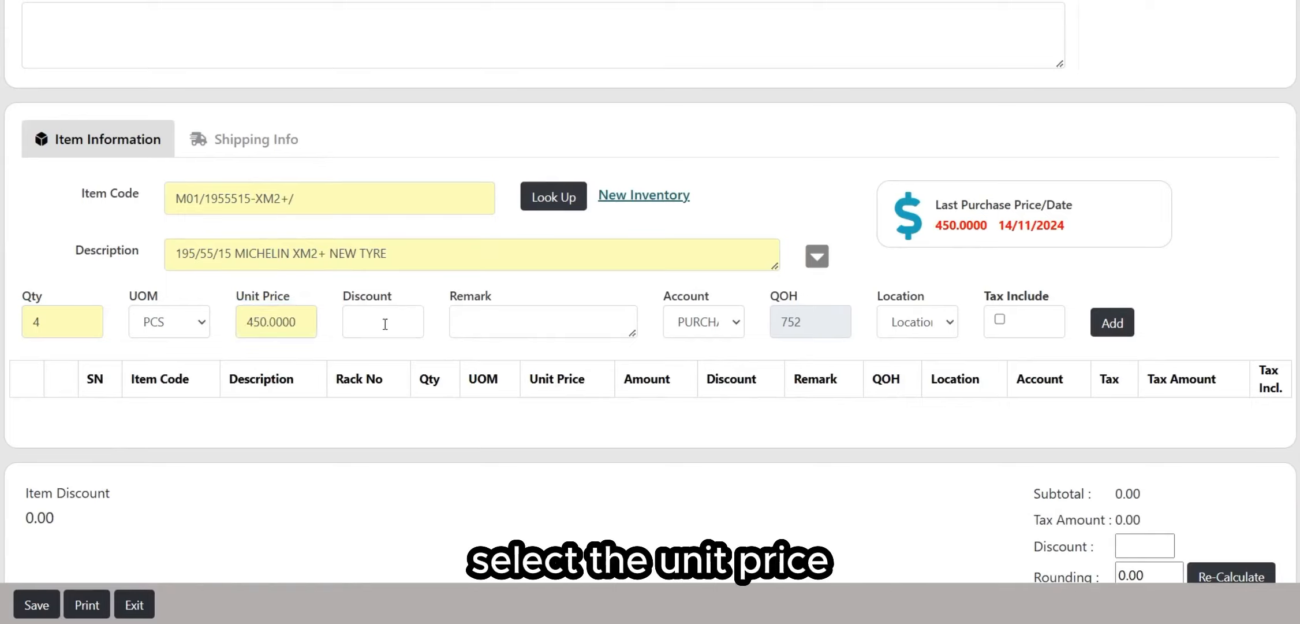
pyautogui.click(386, 324)
pyautogui.click(688, 329)
pyautogui.click(800, 322)
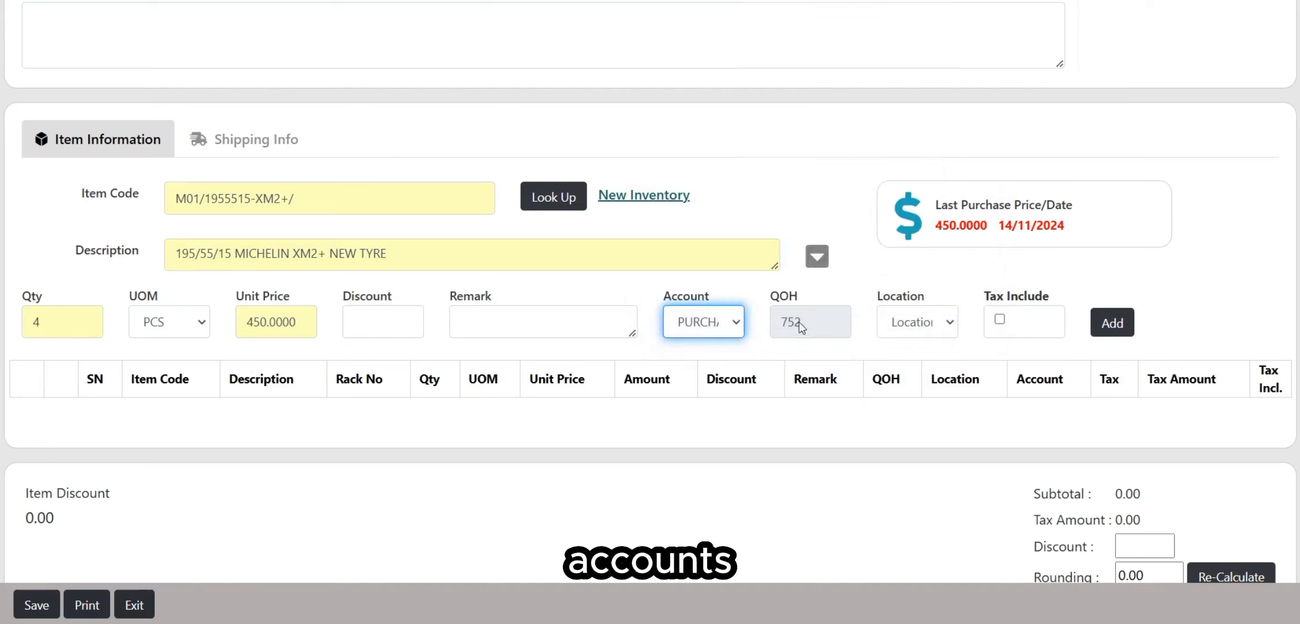
pyautogui.click(800, 322)
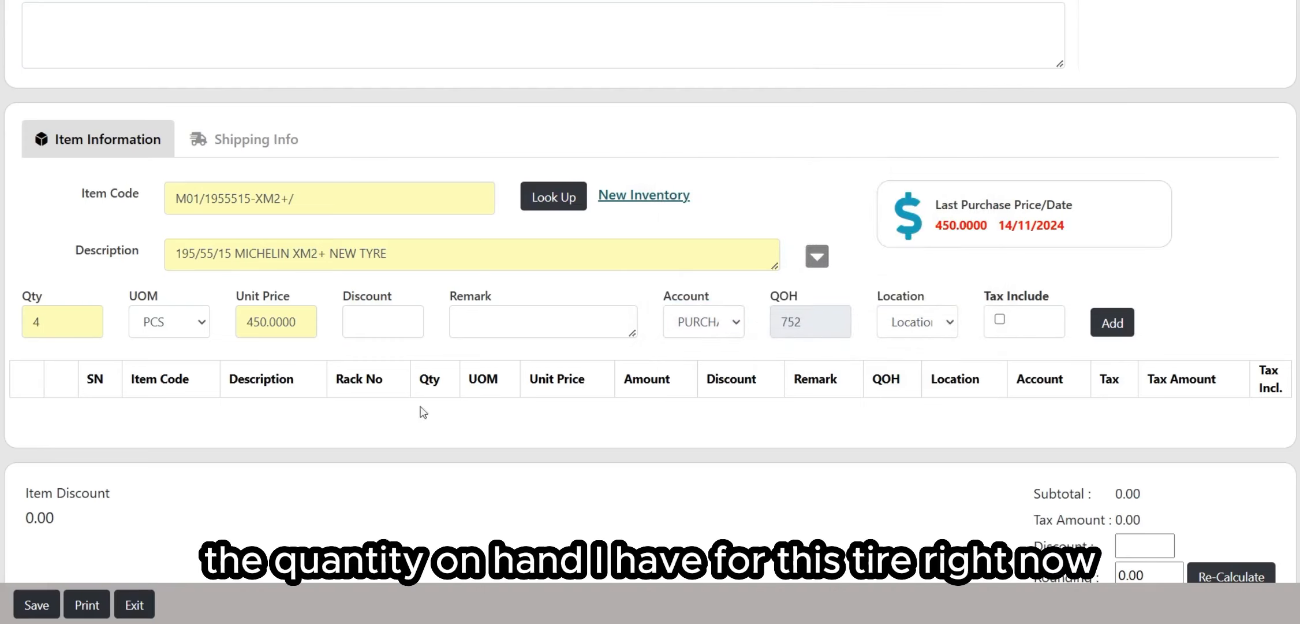
pyautogui.click(922, 315)
pyautogui.click(1028, 332)
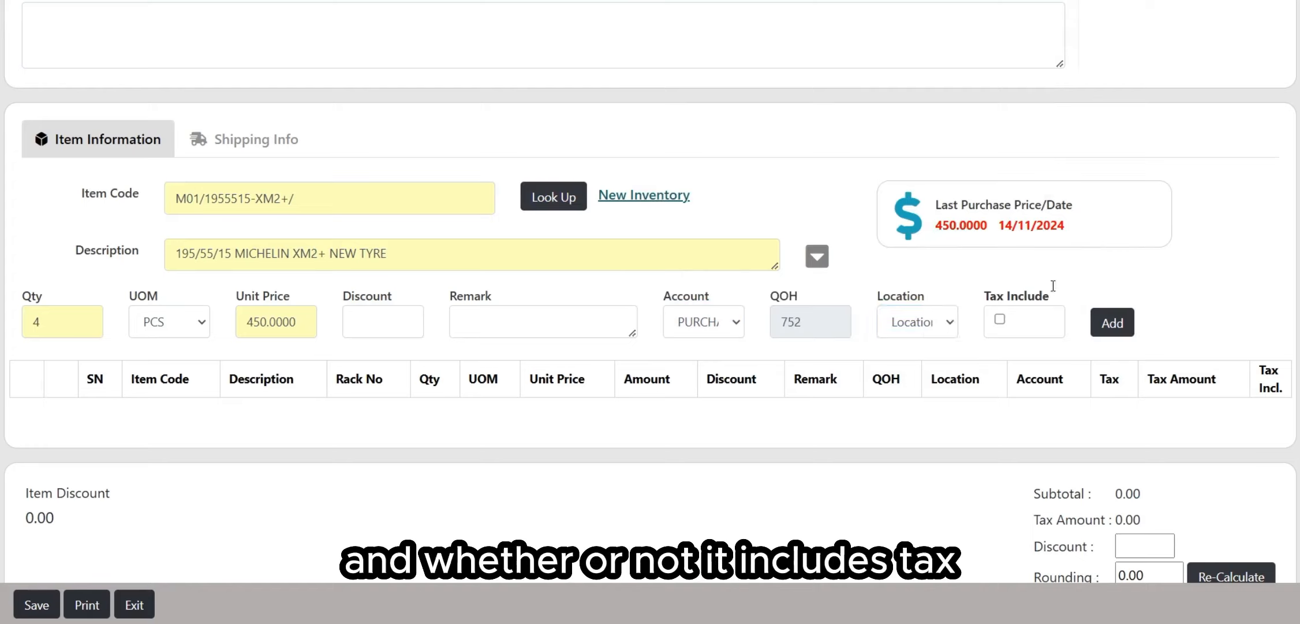
# Open the tyre item's additional descriptions, look at the blank new-description form and close the dialog without entering text
pyautogui.moveTo(386, 253); pyautogui.dragTo(73, 246)
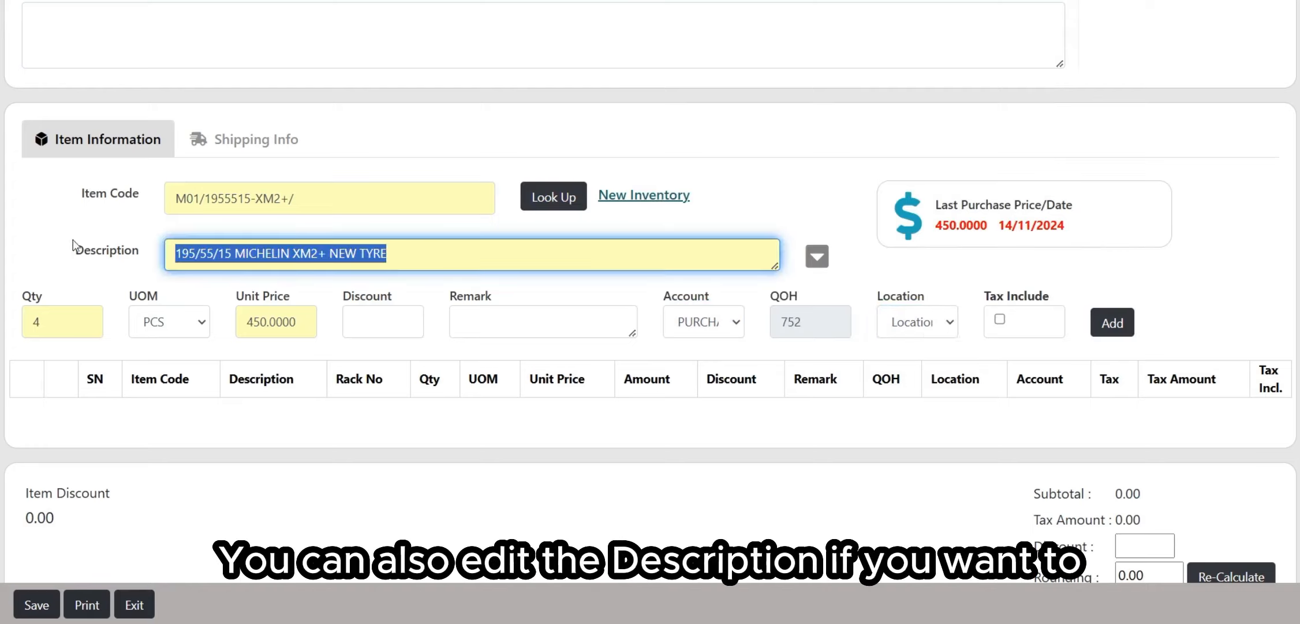
pyautogui.click(805, 223)
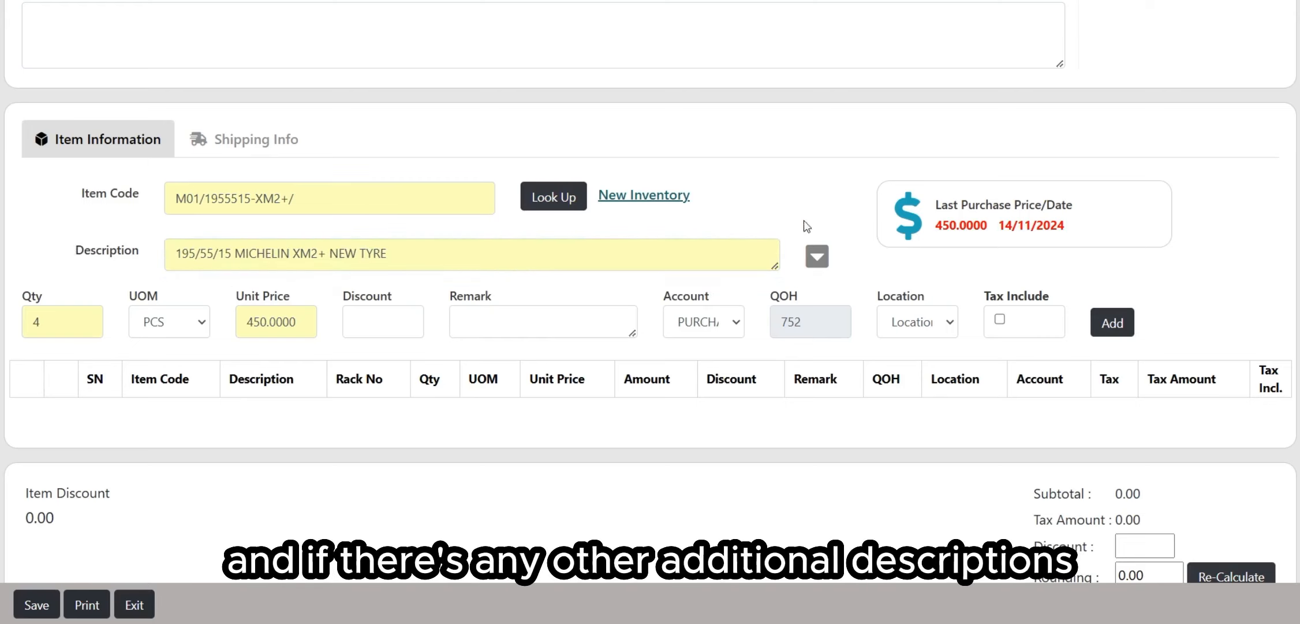
pyautogui.click(817, 256)
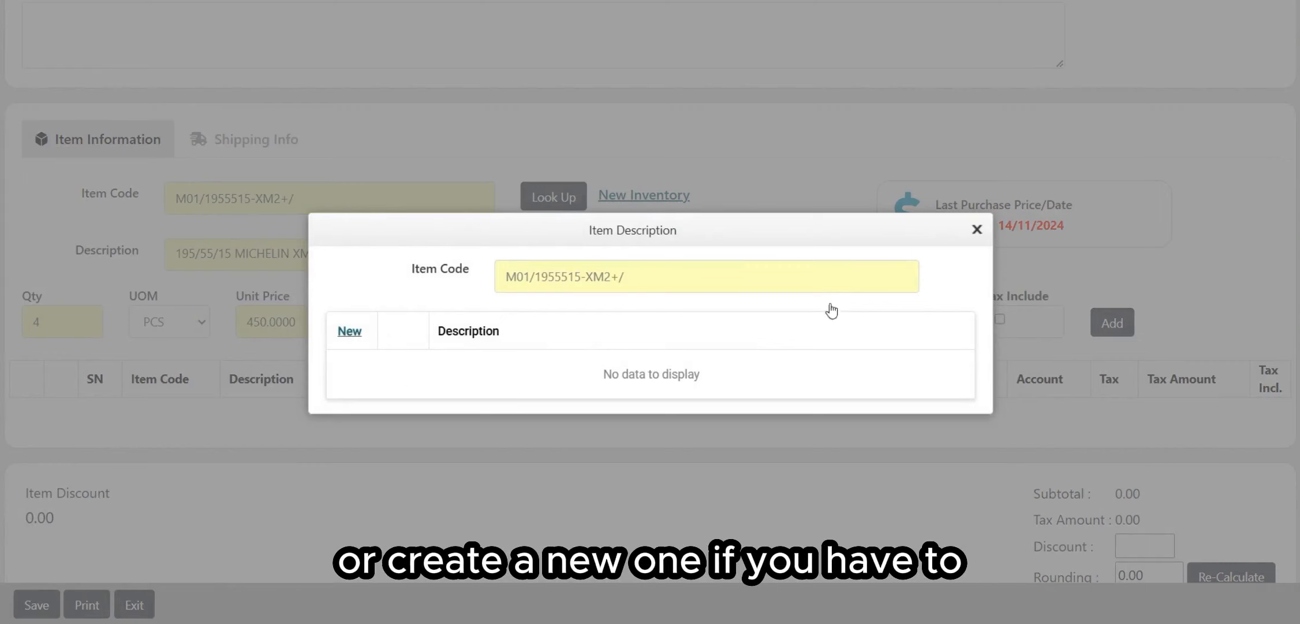
pyautogui.click(349, 331)
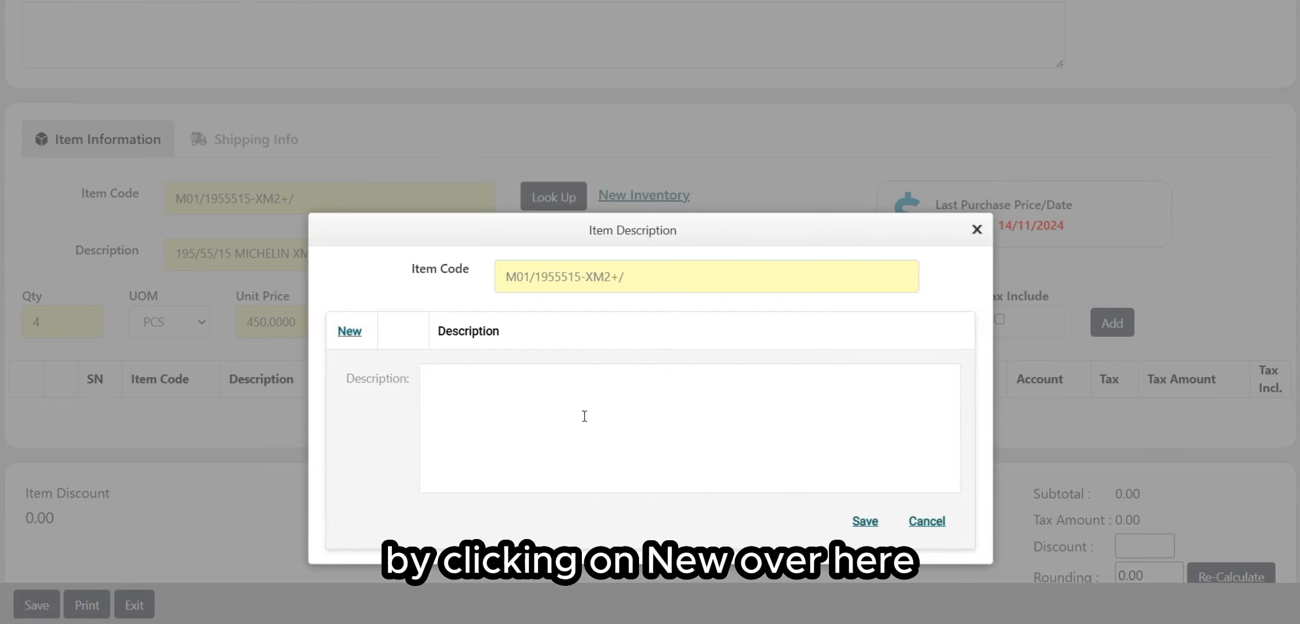
pyautogui.click(863, 519)
pyautogui.click(977, 229)
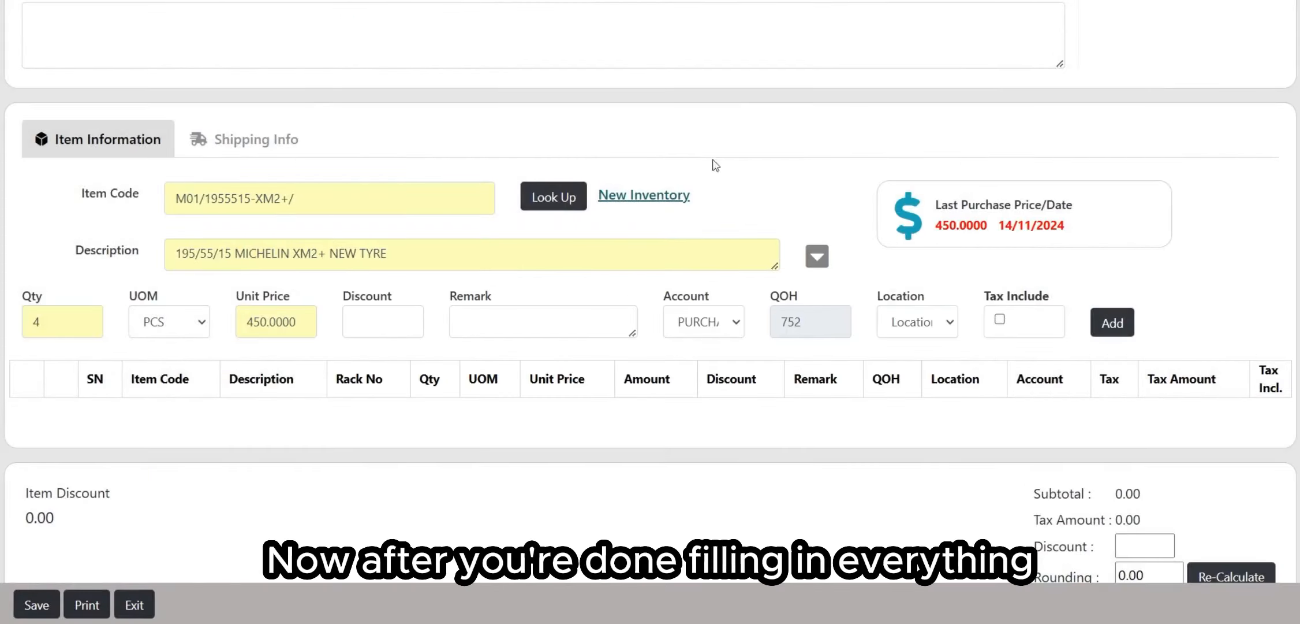
# Add the four Michelin XM2+ tyres to the requisition's item list, open that line for editing and update it without changes
pyautogui.click(1113, 322)
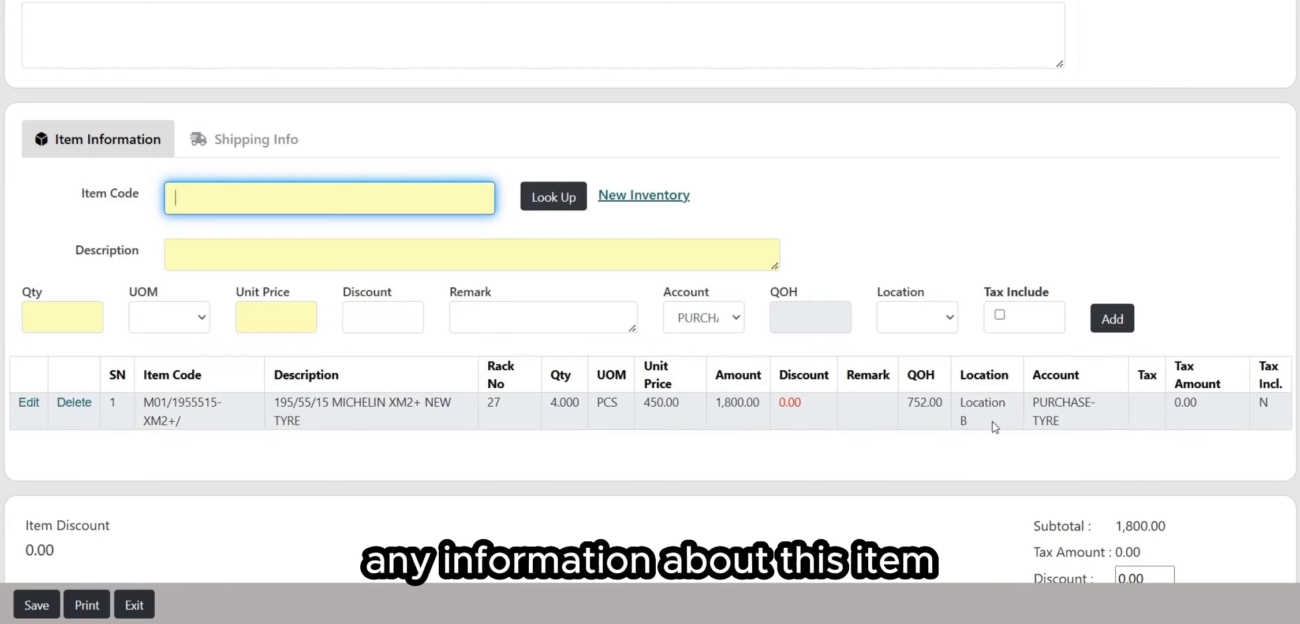
pyautogui.click(35, 403)
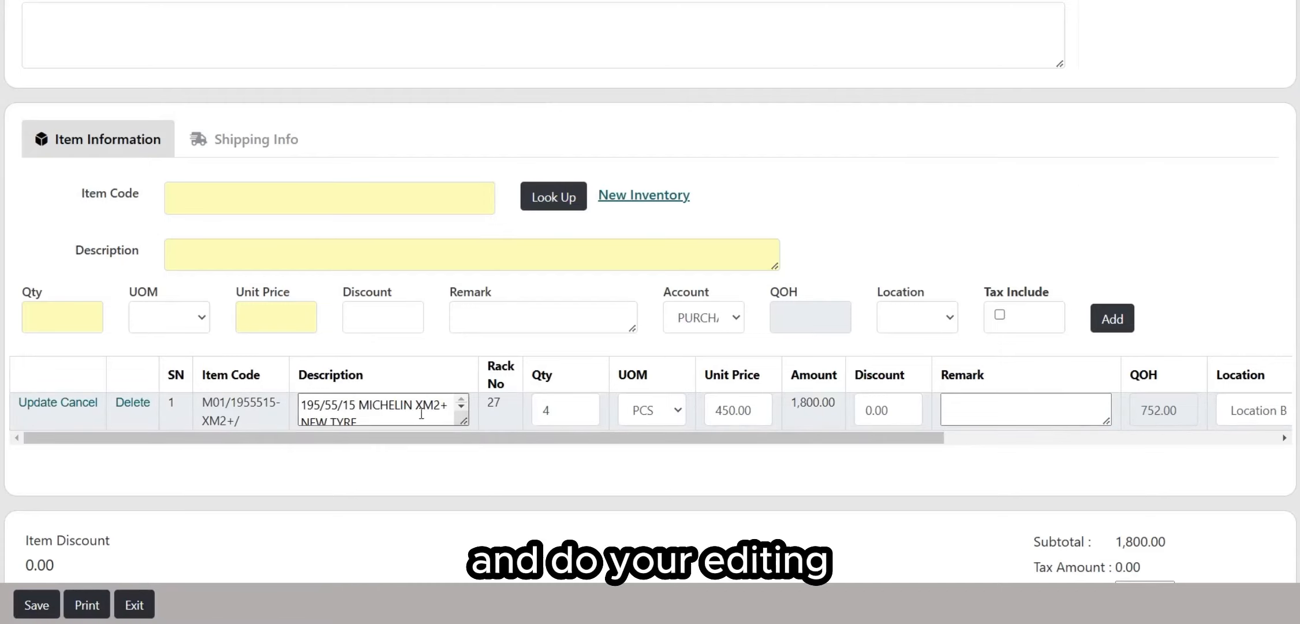
pyautogui.click(422, 413)
pyautogui.click(595, 414)
pyautogui.click(46, 404)
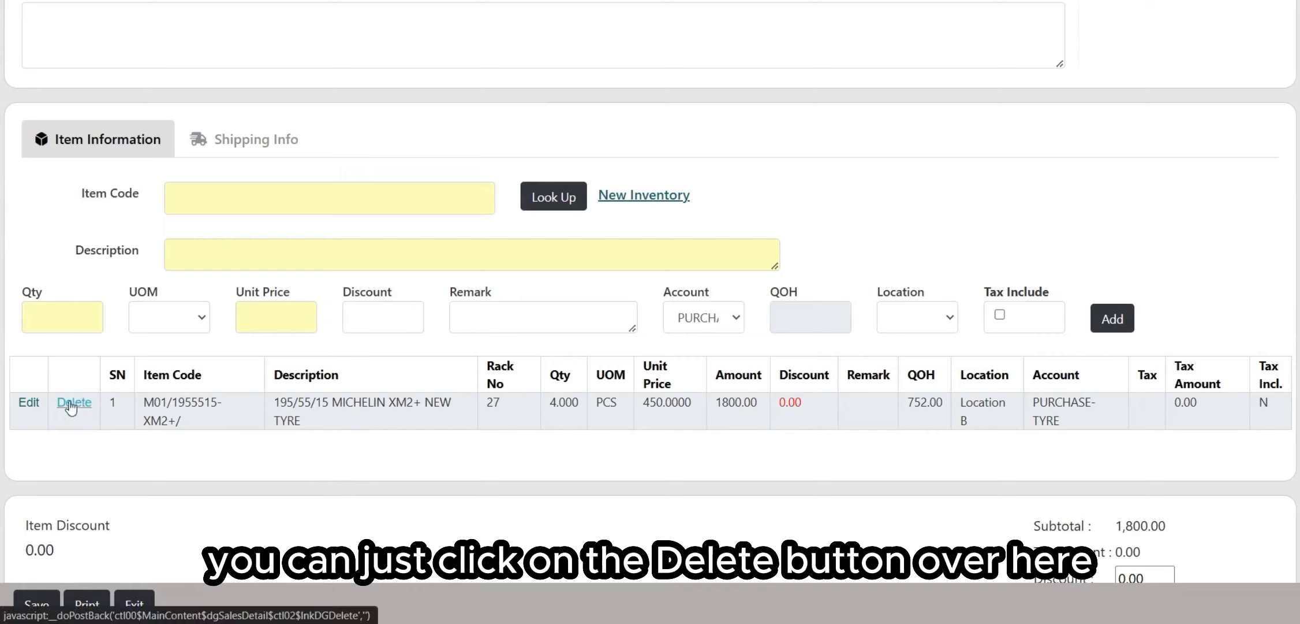
# Open the new inventory form from the requisition, review its fields and close it without saving
pyautogui.scroll(8, 497, 323)
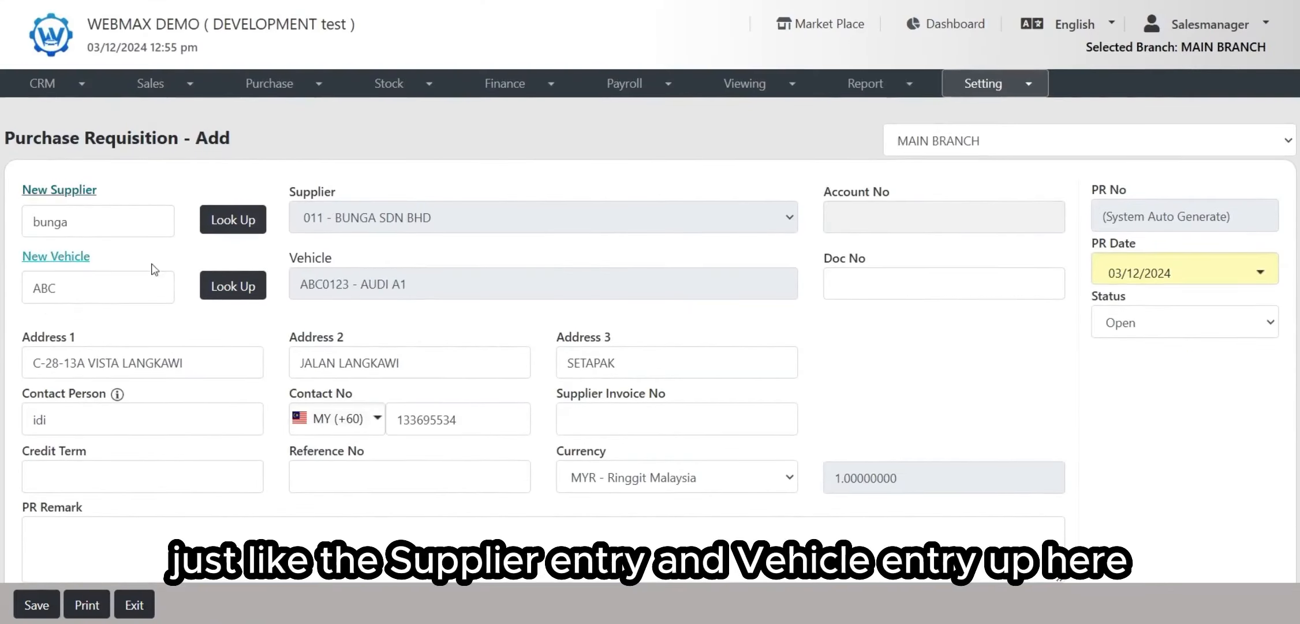
pyautogui.scroll(-8, 420, 270)
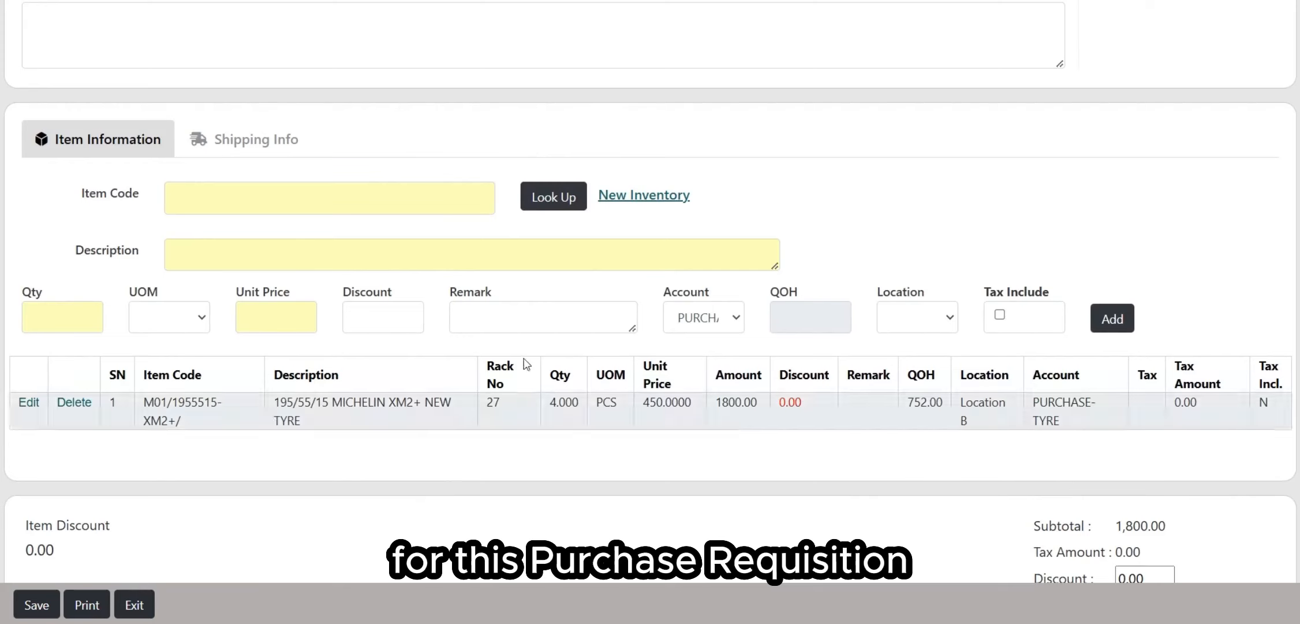
pyautogui.click(671, 204)
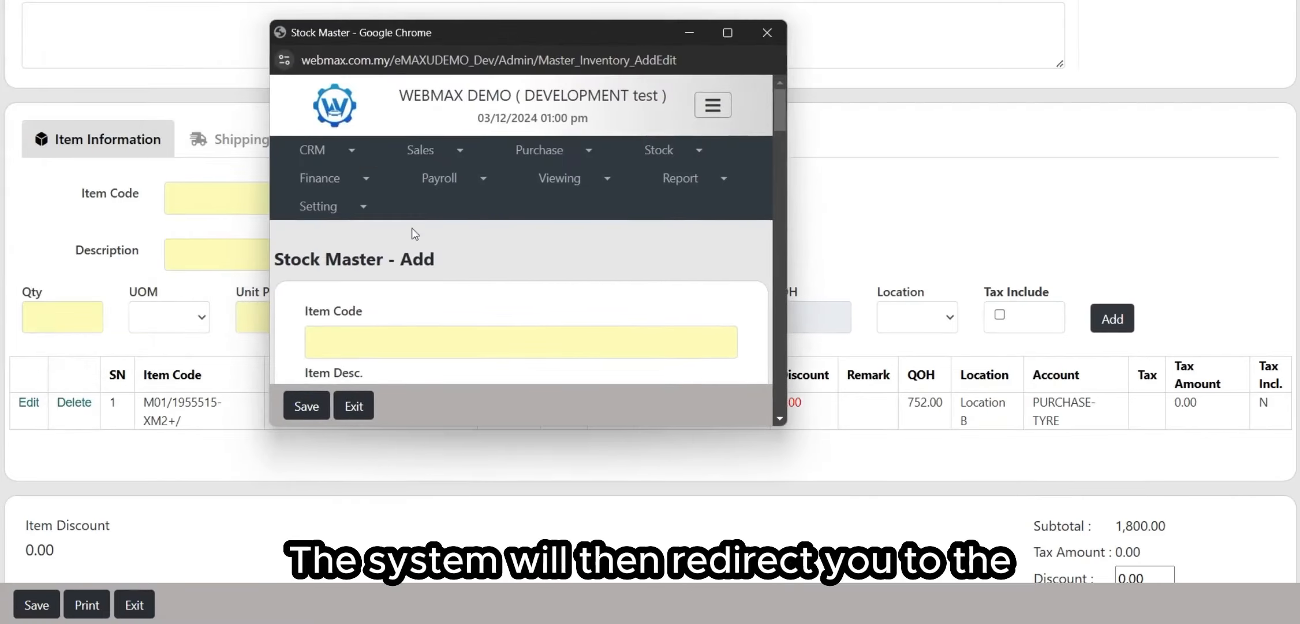
pyautogui.scroll(-3, 419, 237)
pyautogui.scroll(-2, 429, 258)
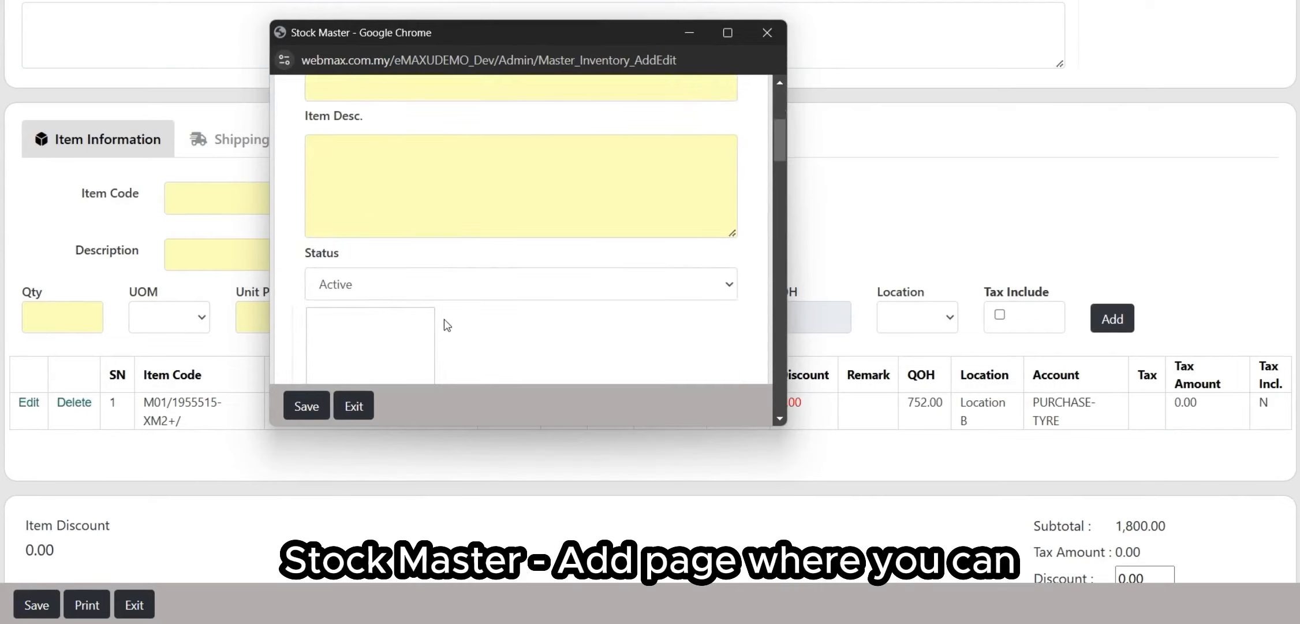
pyautogui.scroll(5, 515, 151)
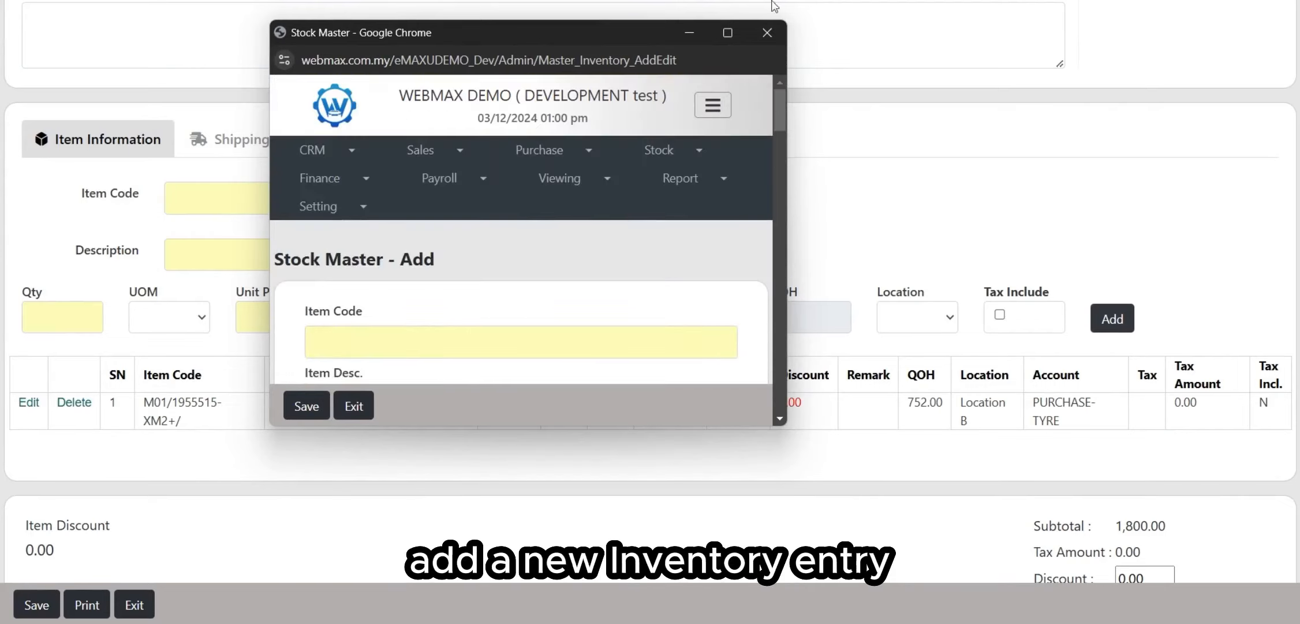
pyautogui.click(767, 32)
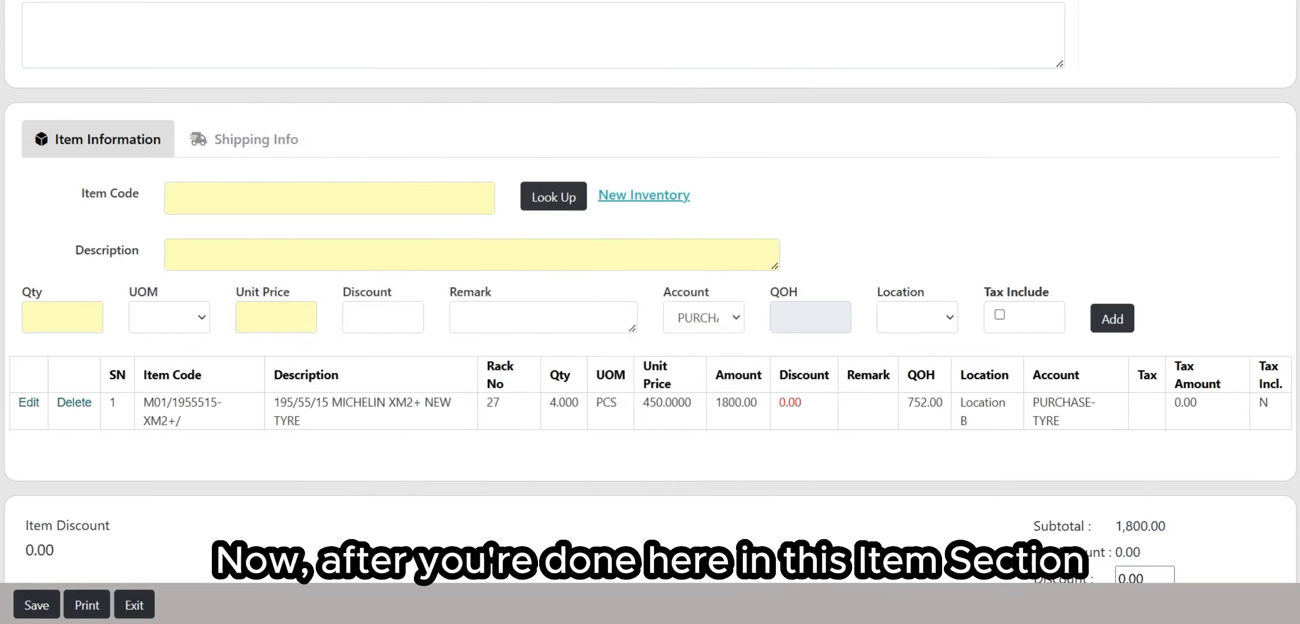
# Open the requisition's shipping information and examine the required delivery date, delivery time and delivery remark fields
pyautogui.click(281, 143)
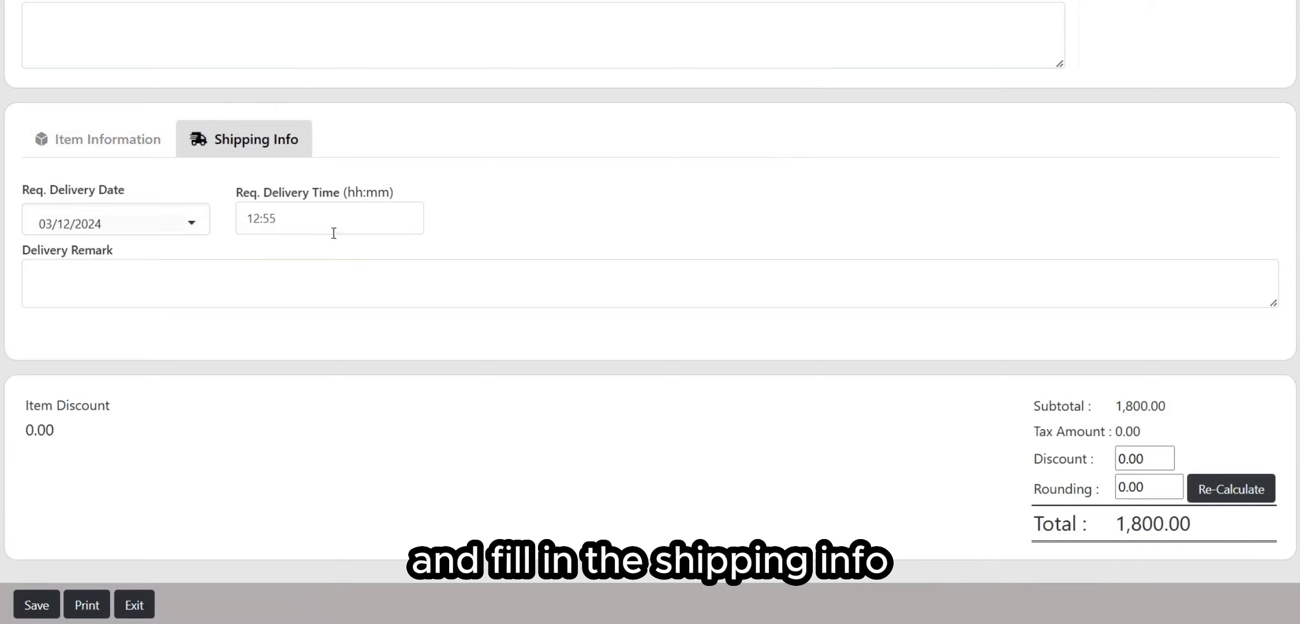
pyautogui.moveTo(29, 190); pyautogui.dragTo(107, 191)
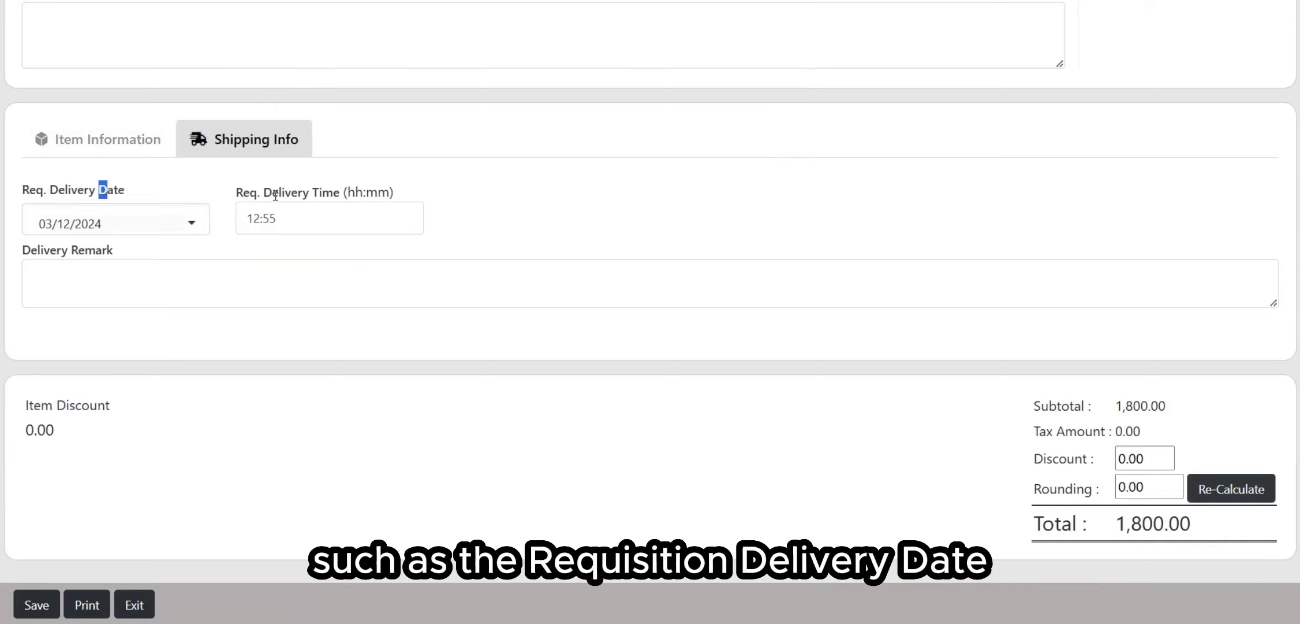
pyautogui.moveTo(254, 192); pyautogui.dragTo(338, 192)
pyautogui.moveTo(45, 250); pyautogui.dragTo(140, 262)
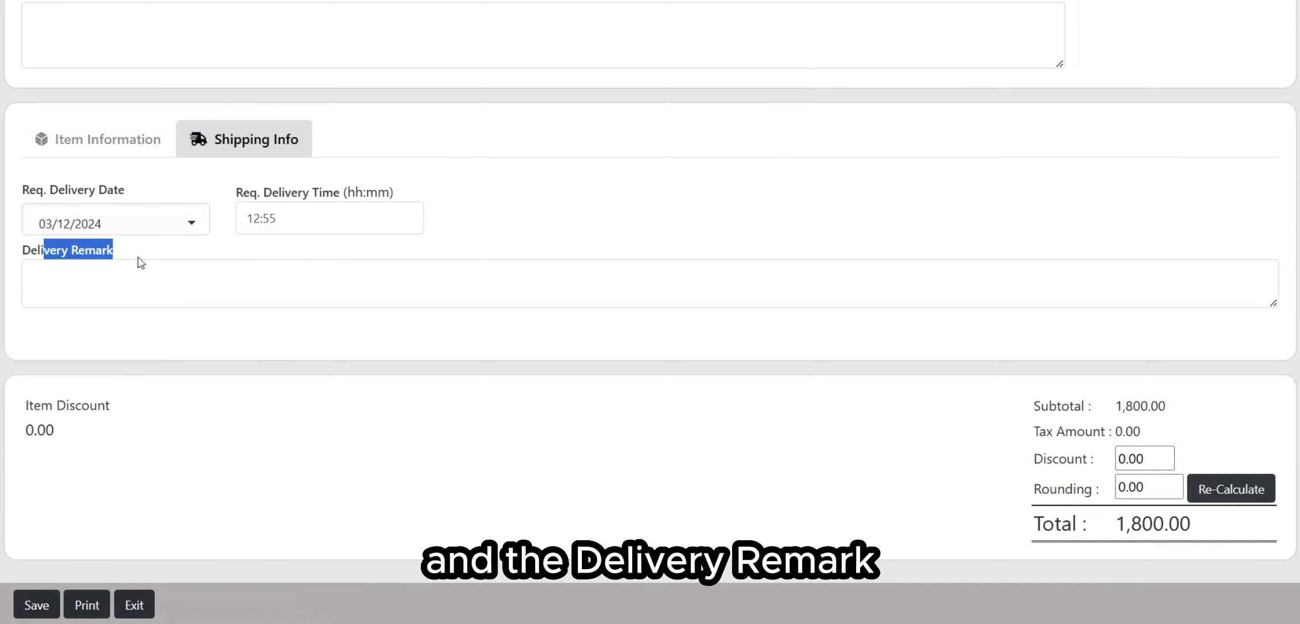
pyautogui.click(257, 274)
pyautogui.click(223, 181)
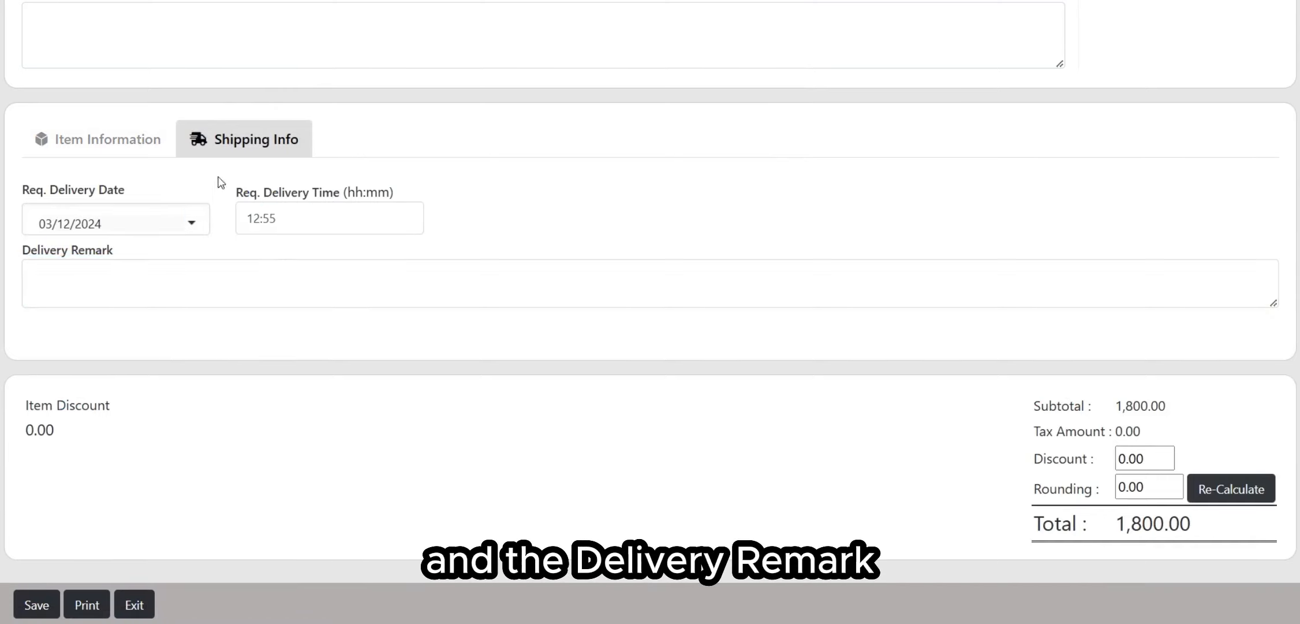
# Return to the item information and examine the requisition's total and item discount
pyautogui.click(133, 143)
pyautogui.scroll(-2, 572, 253)
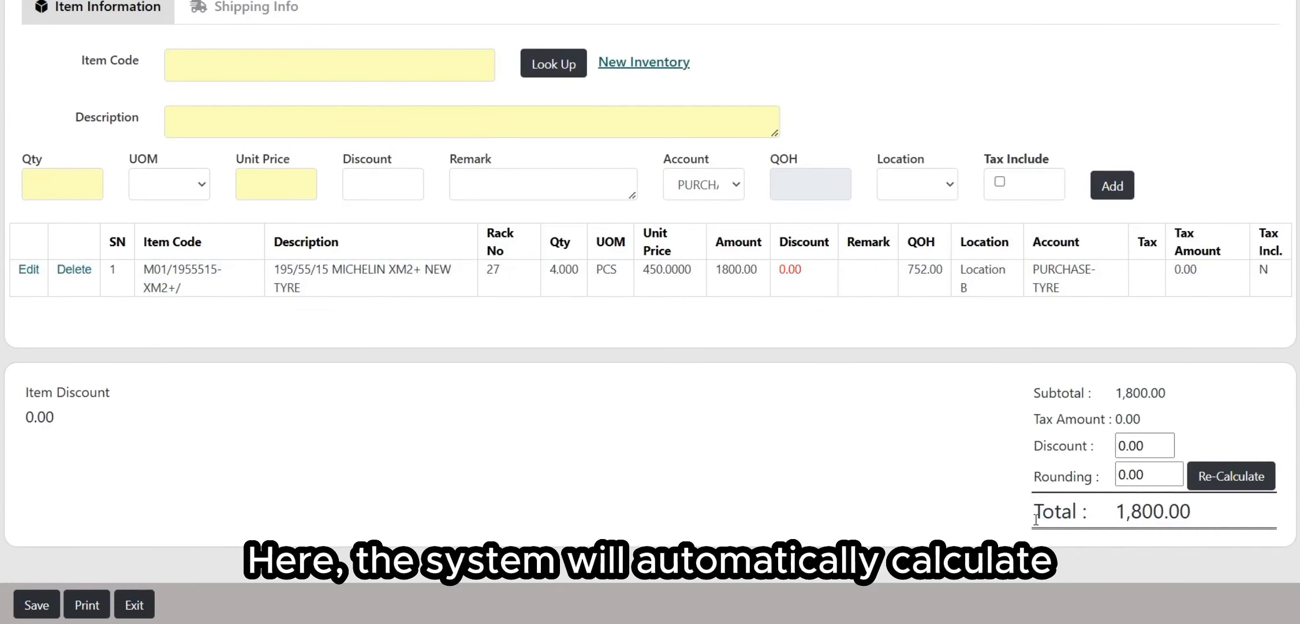
pyautogui.moveTo(1035, 518); pyautogui.dragTo(1208, 522)
pyautogui.click(1207, 522)
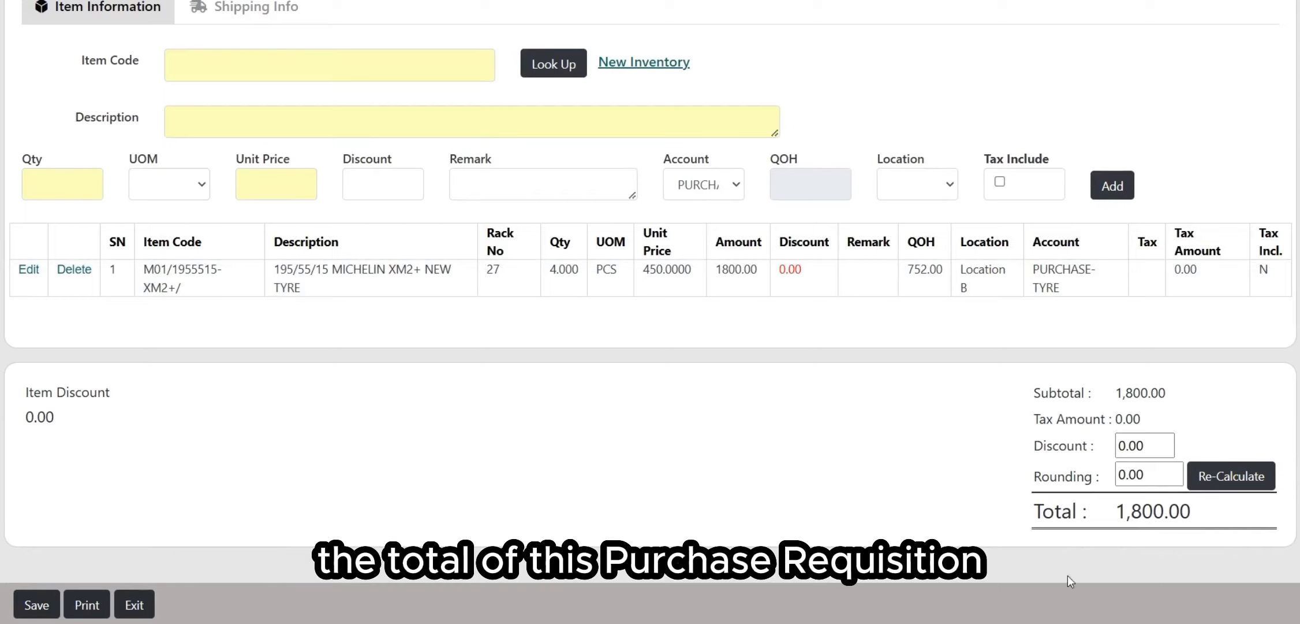
pyautogui.moveTo(59, 422); pyautogui.dragTo(101, 393)
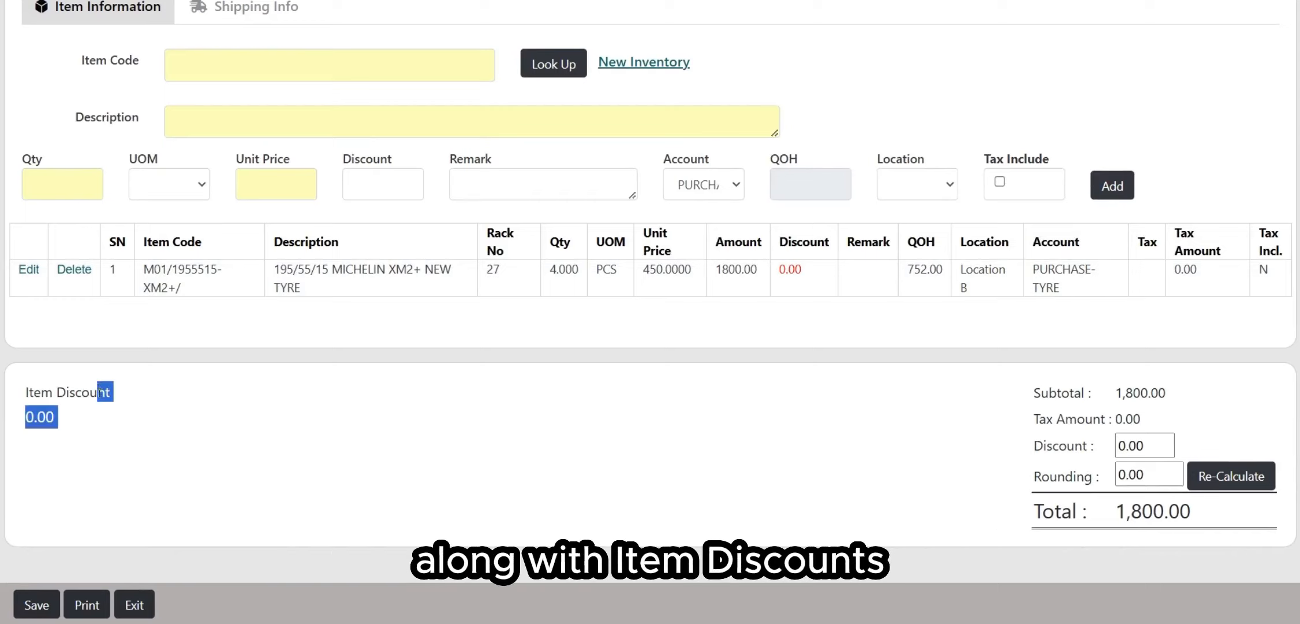
pyautogui.click(89, 417)
# Review the completed requisition details and save the purchase requisition
pyautogui.scroll(10, 1033, 469)
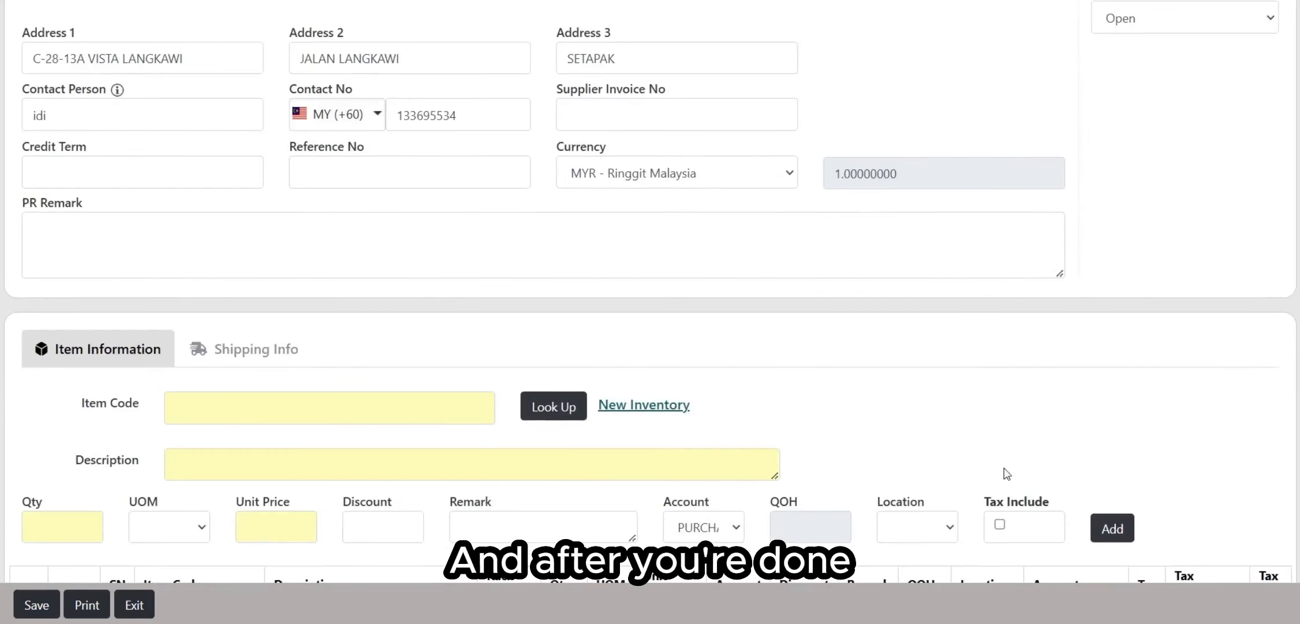
pyautogui.scroll(-6, 698, 268)
pyautogui.scroll(-3, 874, 279)
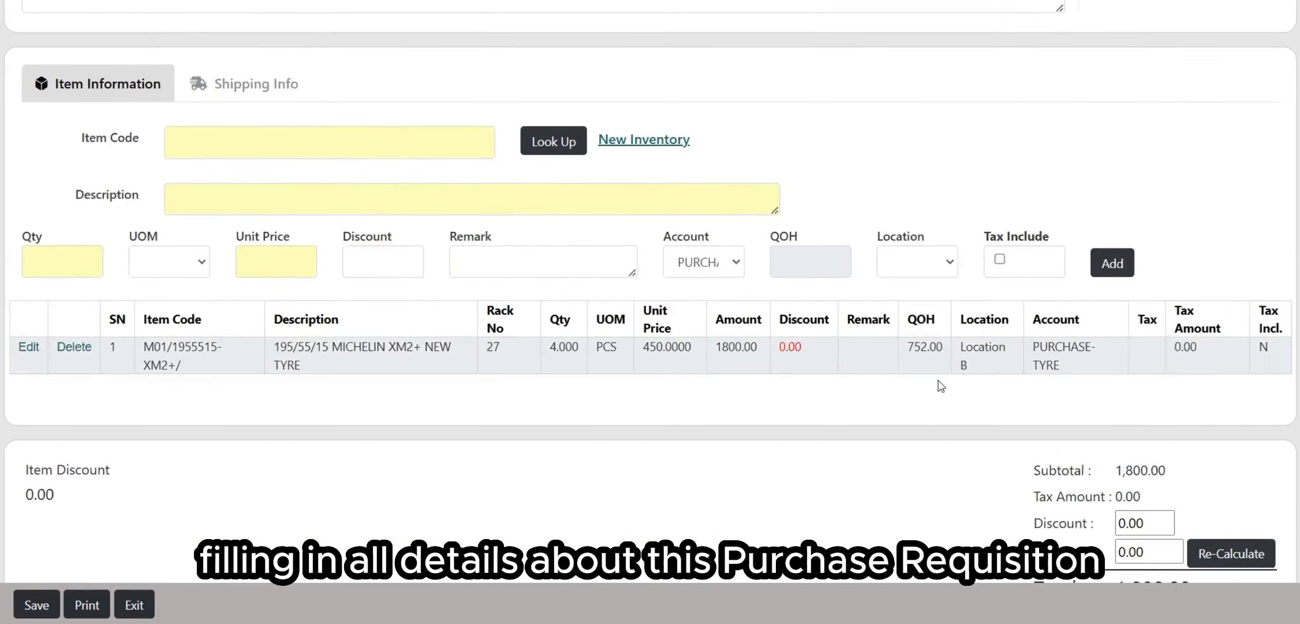
pyautogui.scroll(-1, 782, 289)
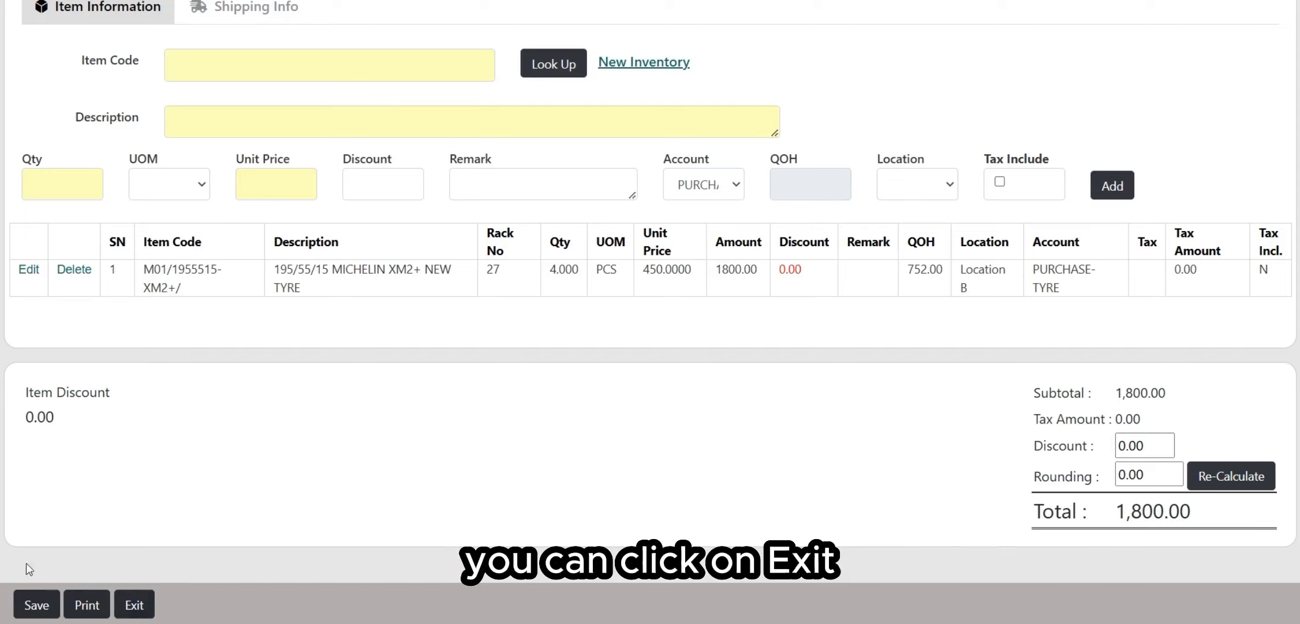
pyautogui.click(38, 604)
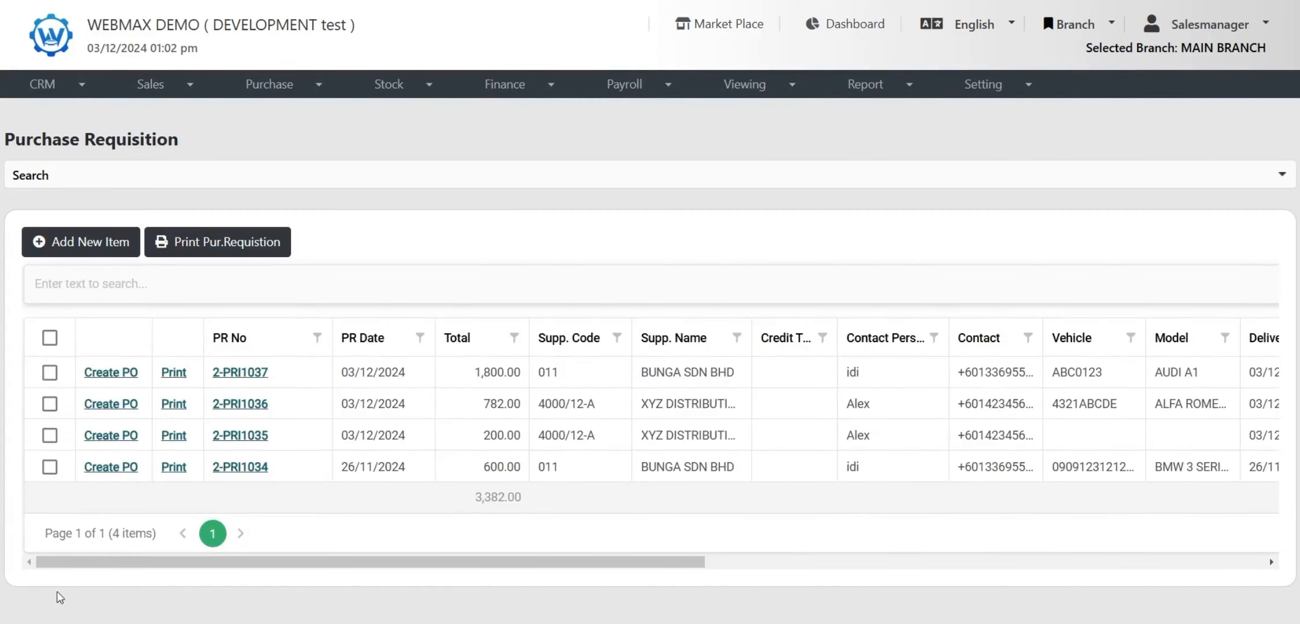
# Examine the new BUNGA SDN BHD requisition in the list, including its supplier name and total
pyautogui.moveTo(93, 373); pyautogui.dragTo(1051, 365)
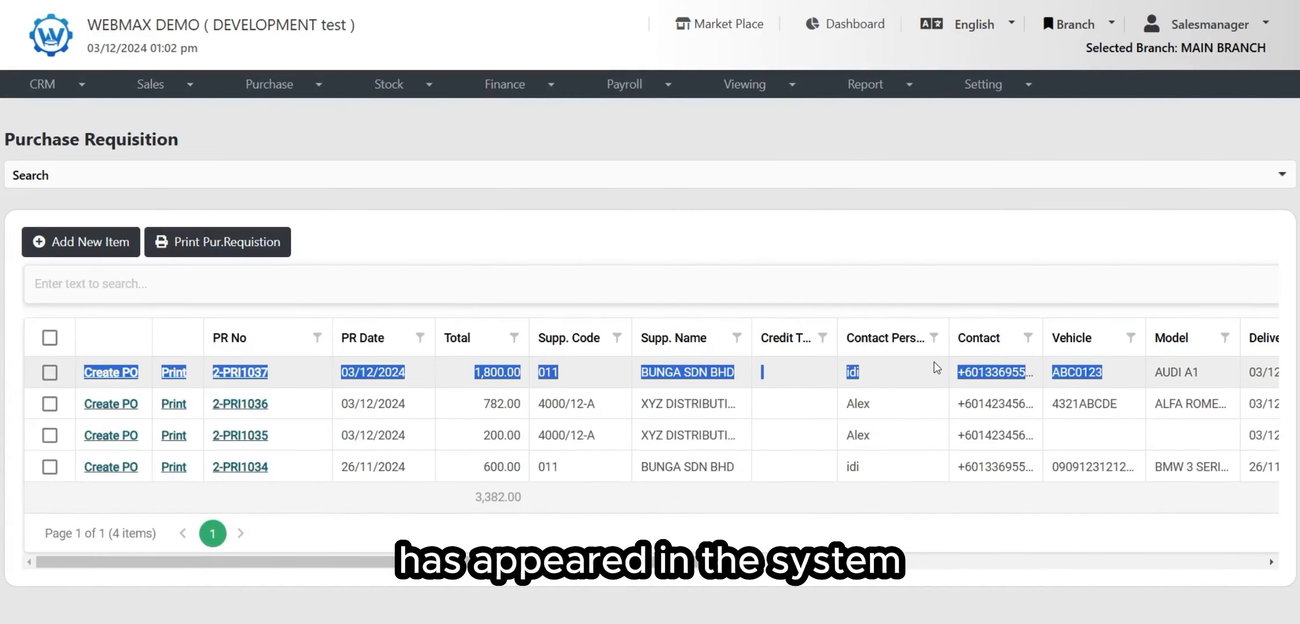
pyautogui.click(937, 367)
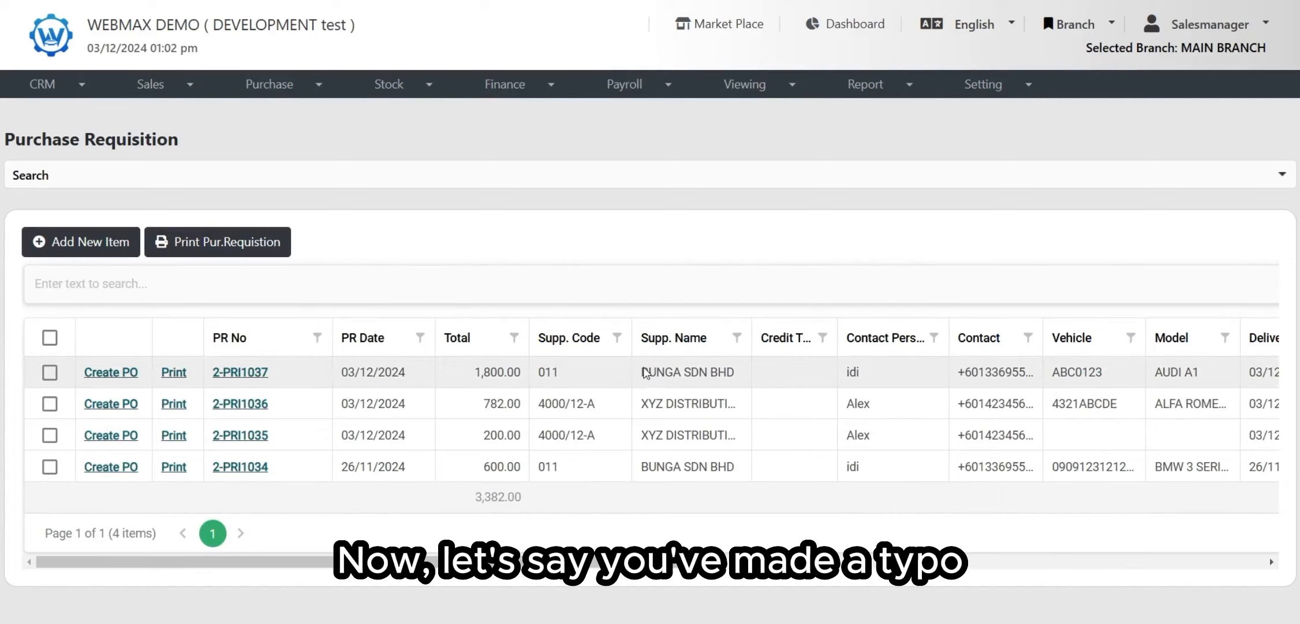
pyautogui.moveTo(645, 373); pyautogui.dragTo(760, 371)
pyautogui.click(755, 372)
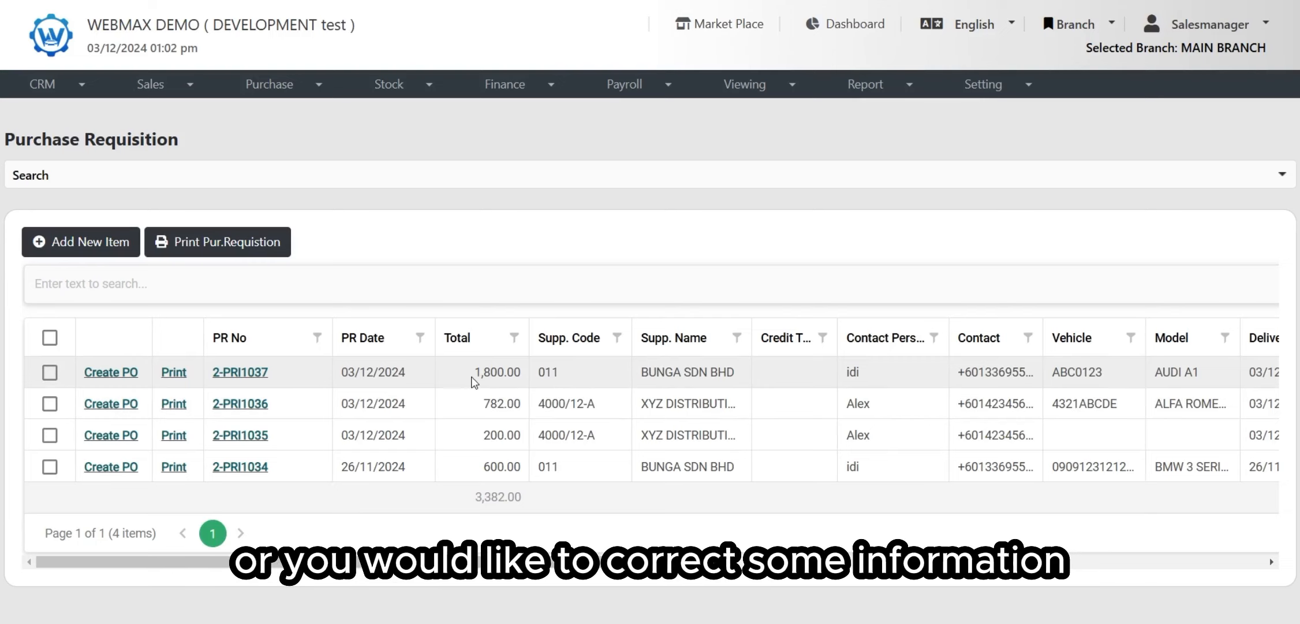
pyautogui.moveTo(473, 378); pyautogui.dragTo(529, 378)
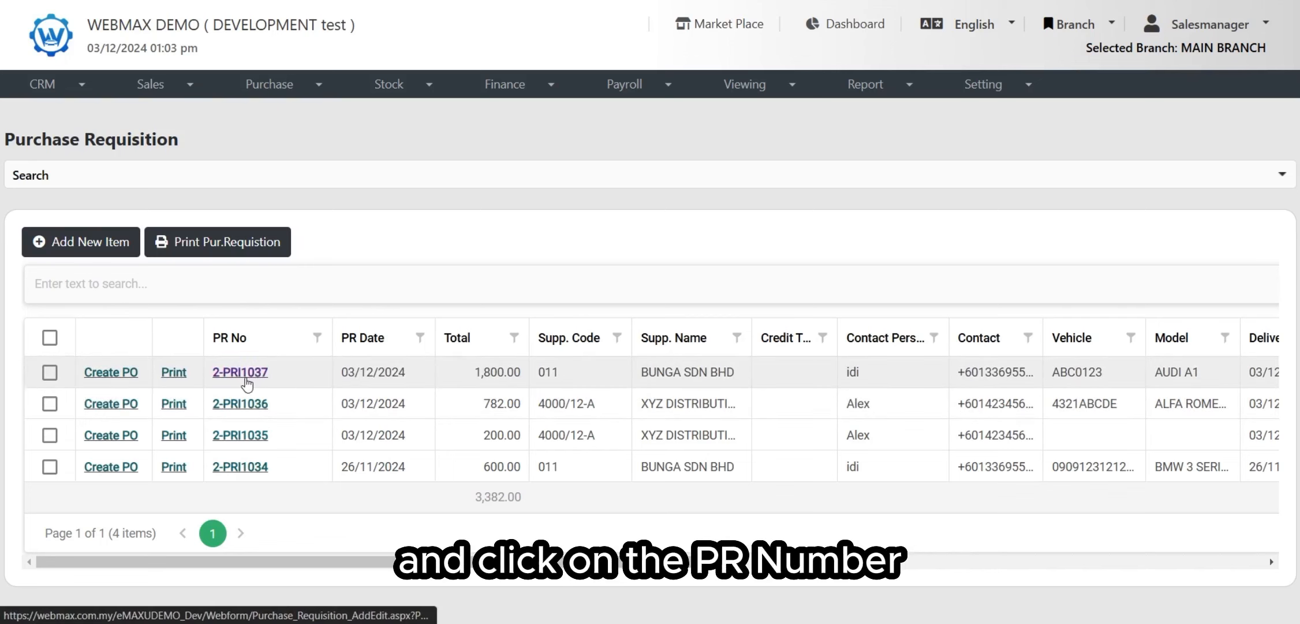
# Open the newest BUNGA SDN BHD requisition for updating, review its fields and return to the requisition list
pyautogui.click(246, 379)
pyautogui.moveTo(6, 138); pyautogui.dragTo(297, 171)
pyautogui.click(377, 156)
pyautogui.scroll(-10, 1060, 314)
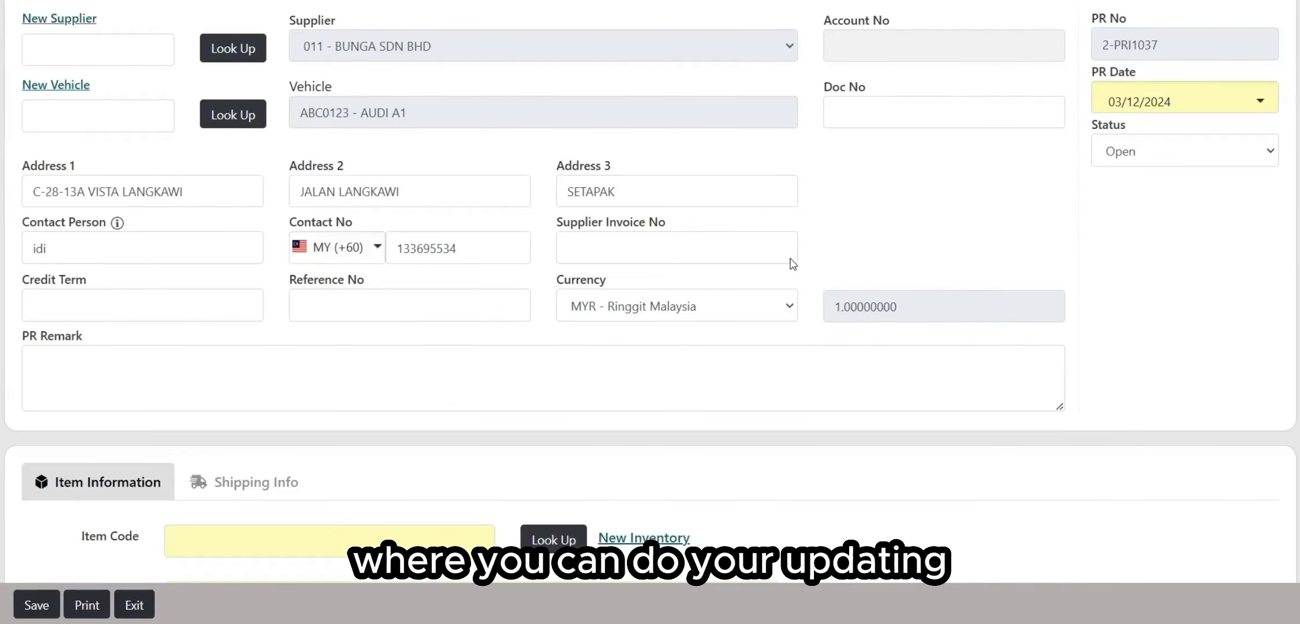
pyautogui.scroll(10, 1154, 285)
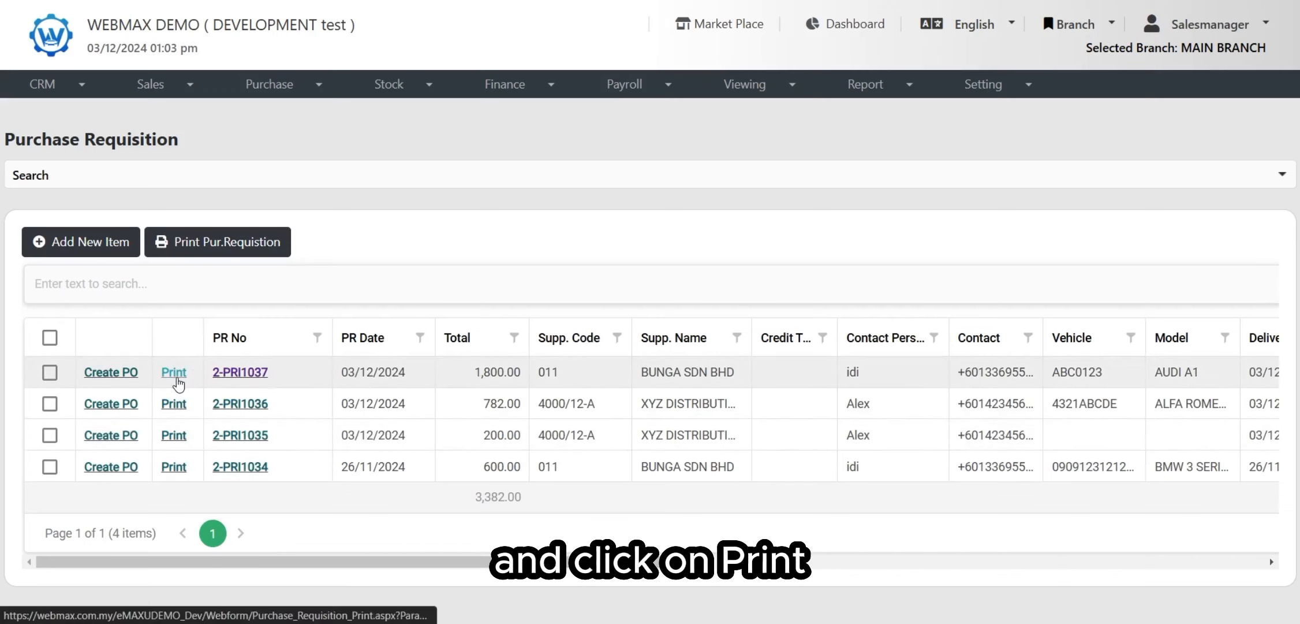
# Open the printable PDF of the newest BUNGA SDN BHD requisition, view it and return to the list
pyautogui.click(173, 372)
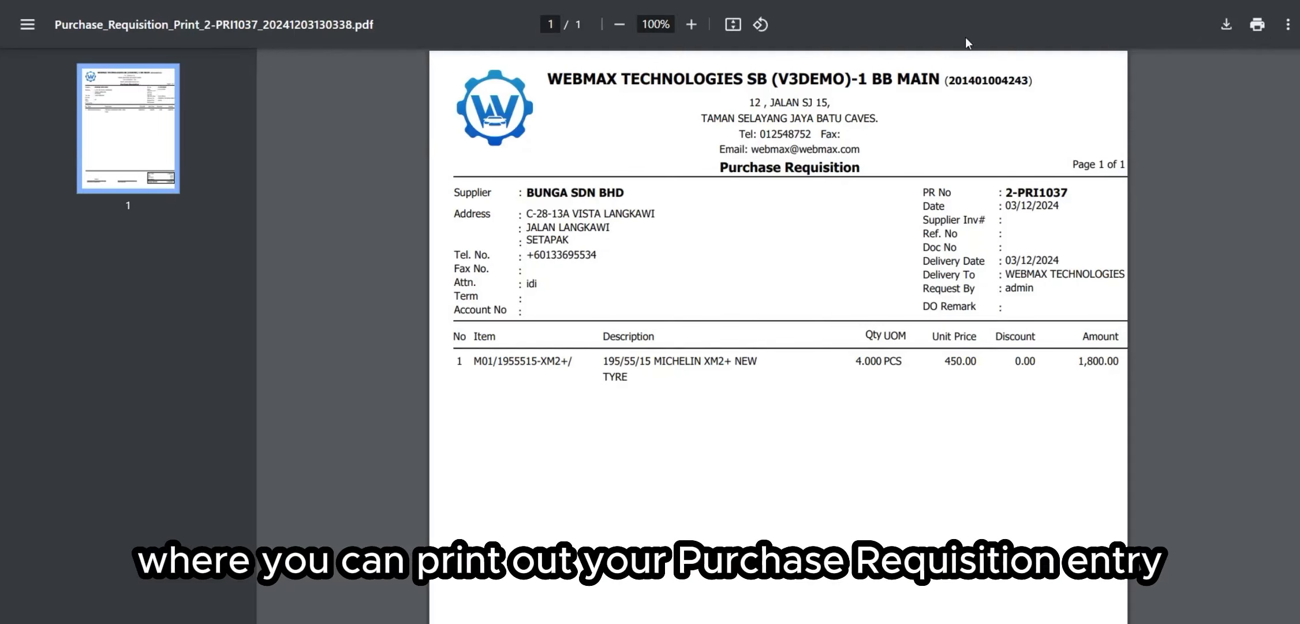
pyautogui.click(629, 1)
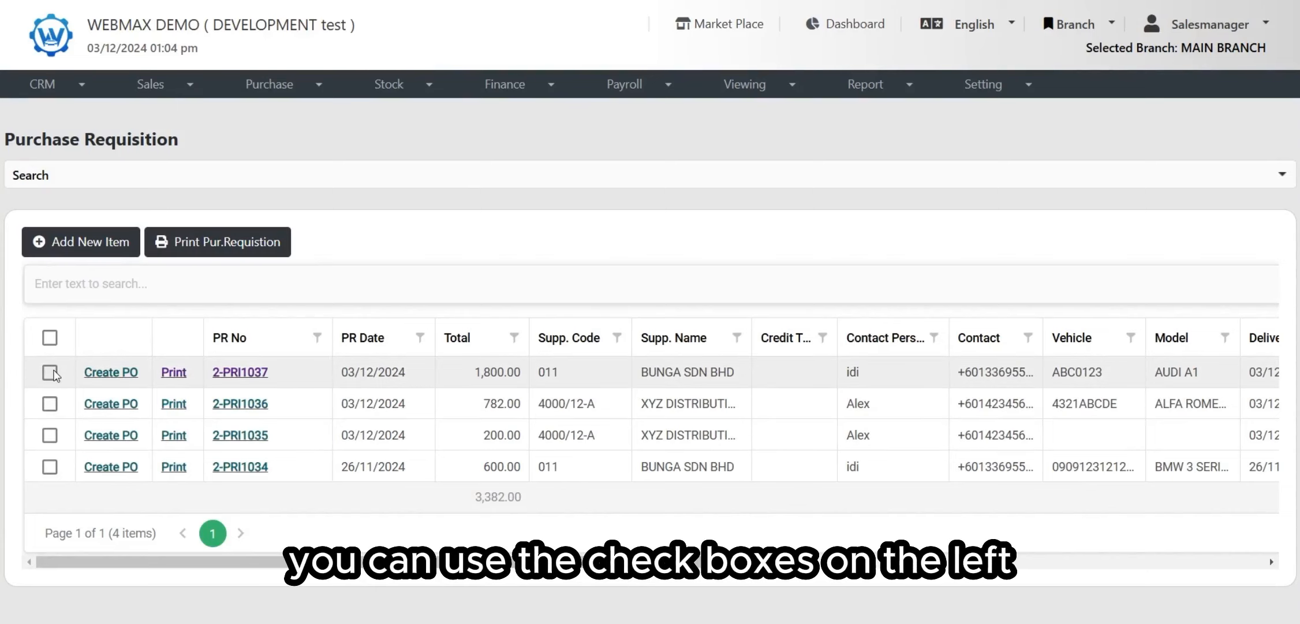
# Select the three newest requisitions for batch printing and clear the whole selection again
pyautogui.click(50, 372)
pyautogui.click(50, 404)
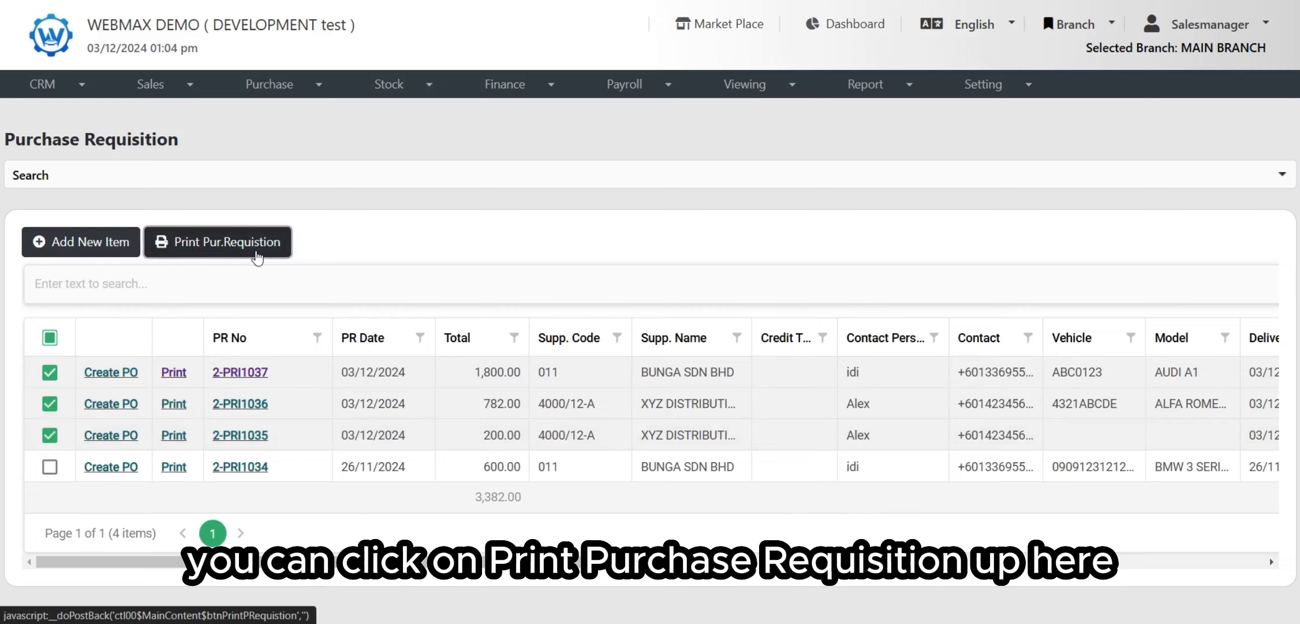
pyautogui.click(51, 335)
pyautogui.click(53, 335)
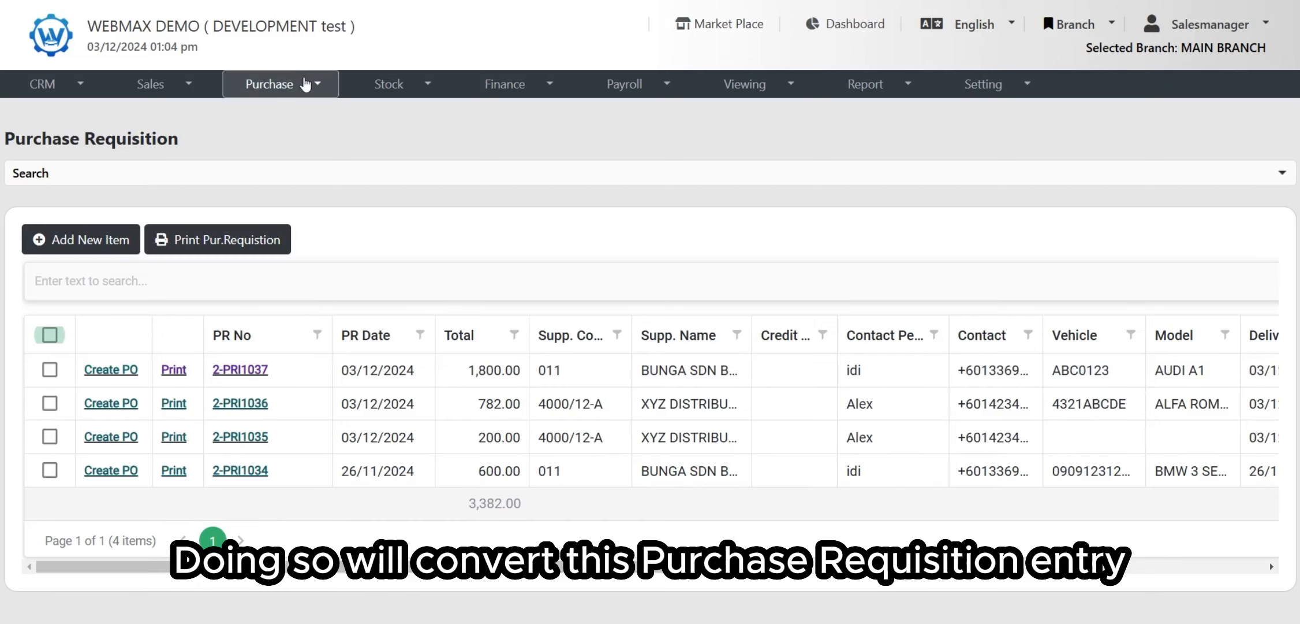
# Compare the requisition list's general search field with the detailed search criteria, expanding and collapsing the criteria
pyautogui.click(272, 84)
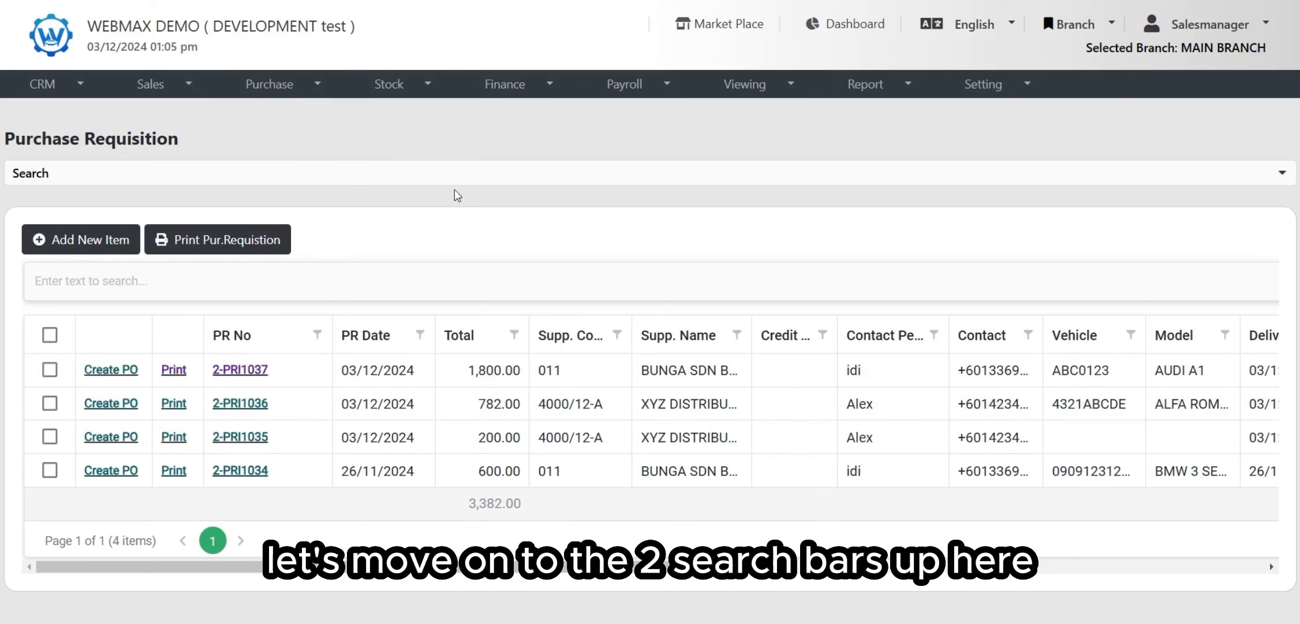
pyautogui.click(489, 167)
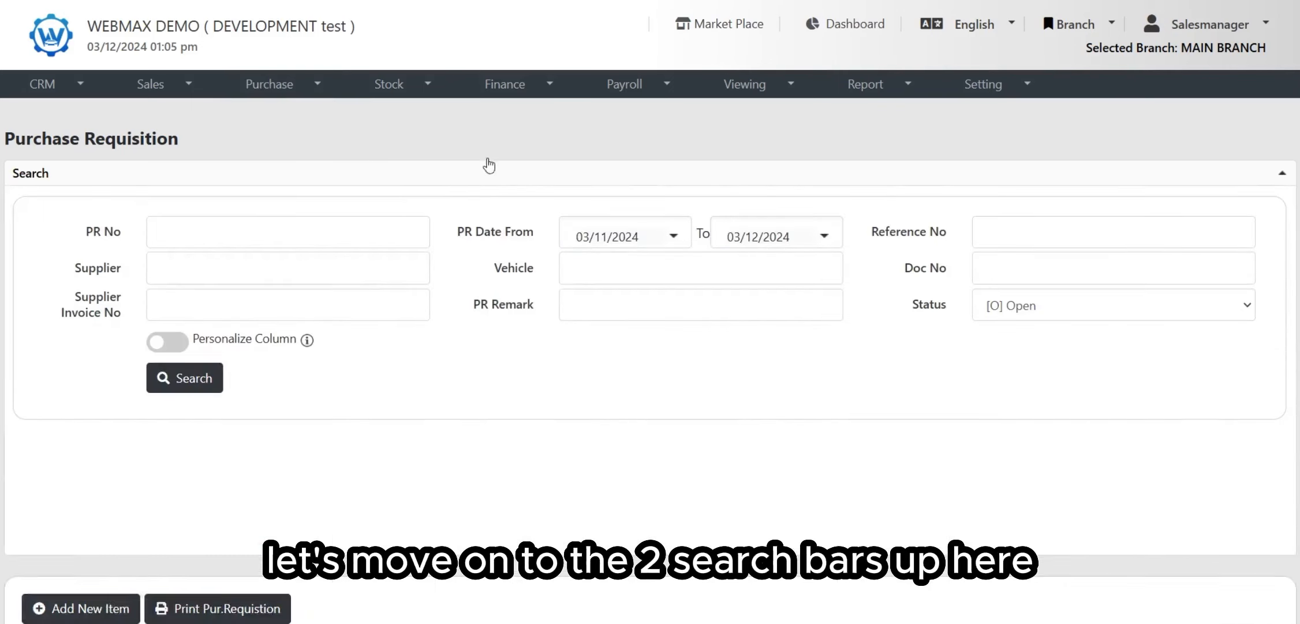
pyautogui.click(432, 180)
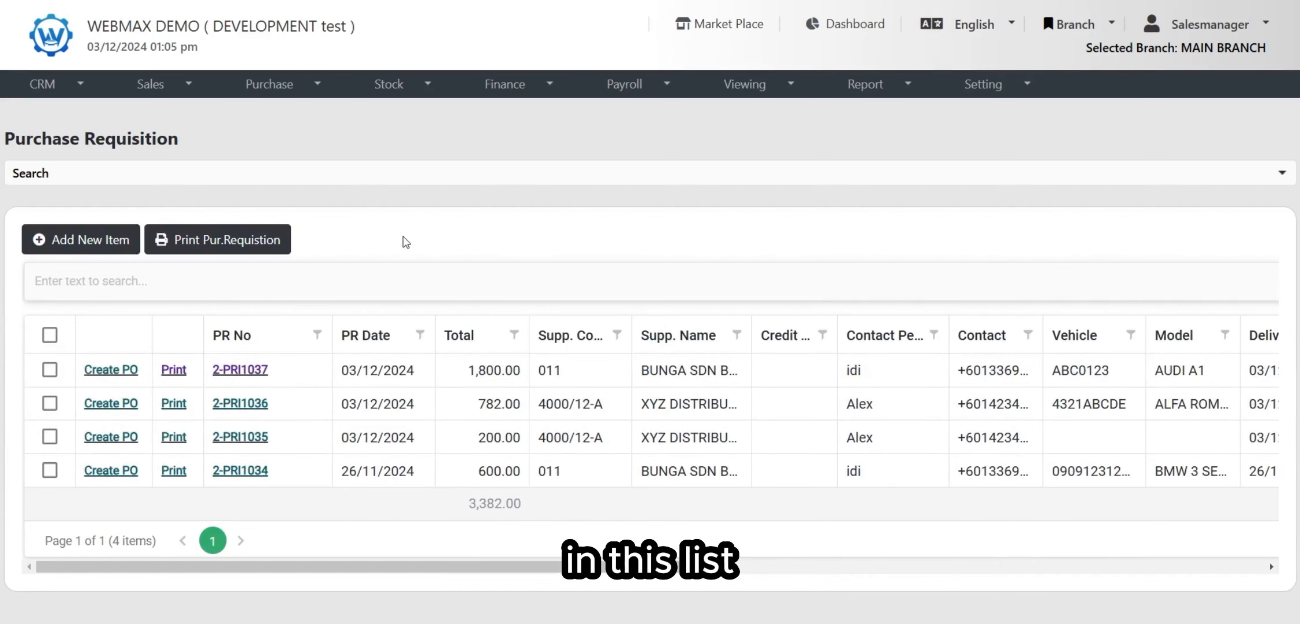
pyautogui.click(394, 279)
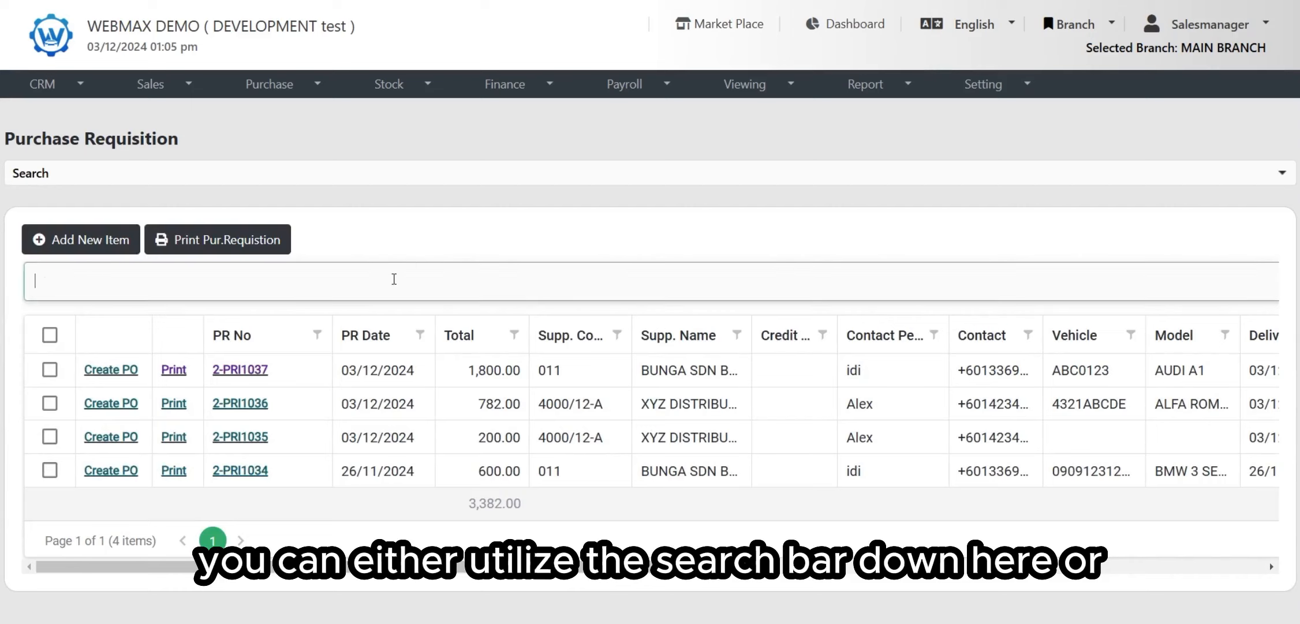
pyautogui.click(382, 176)
pyautogui.click(388, 177)
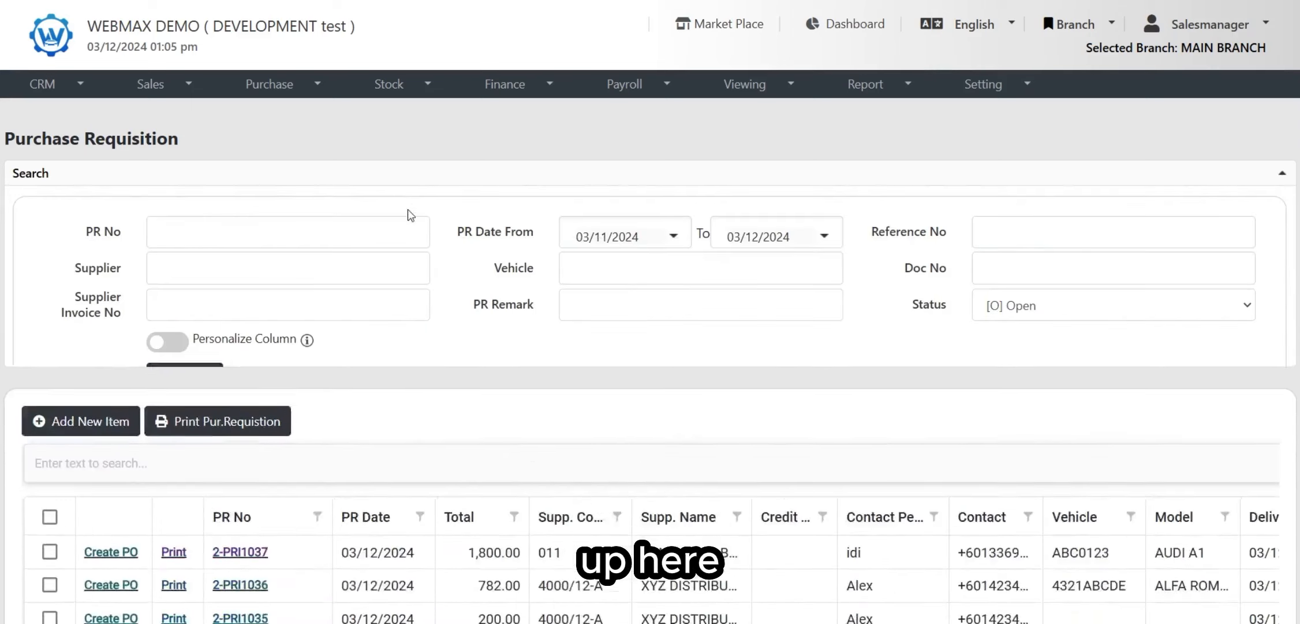
pyautogui.click(345, 277)
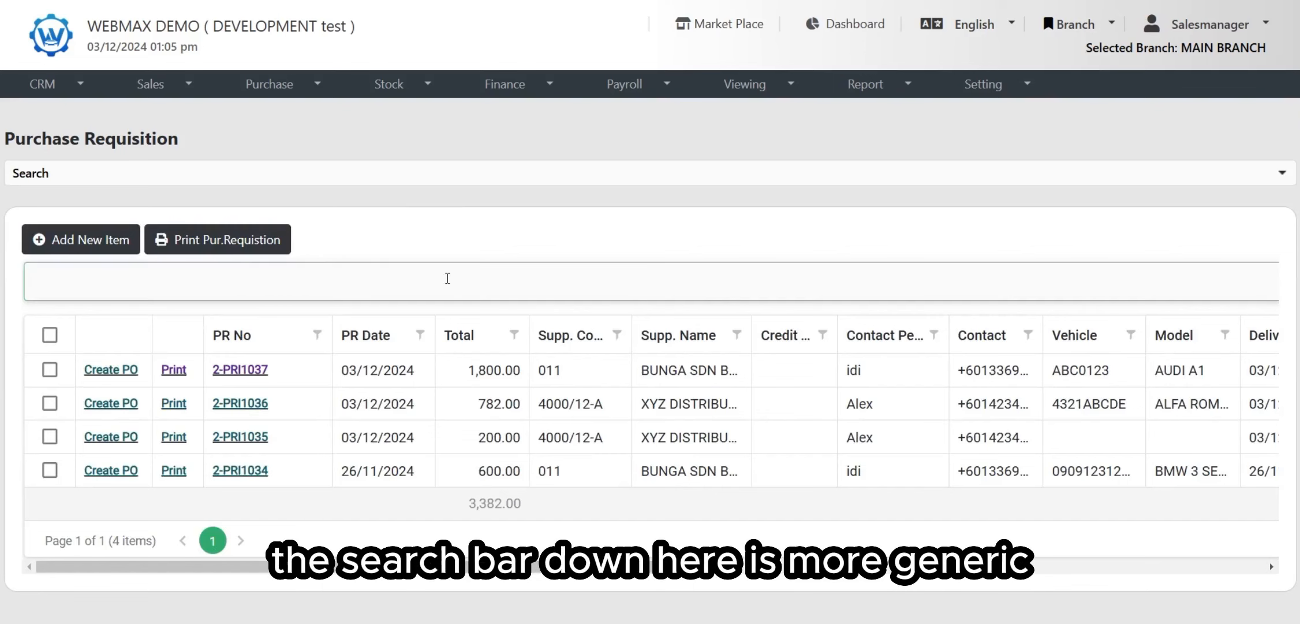
pyautogui.click(398, 177)
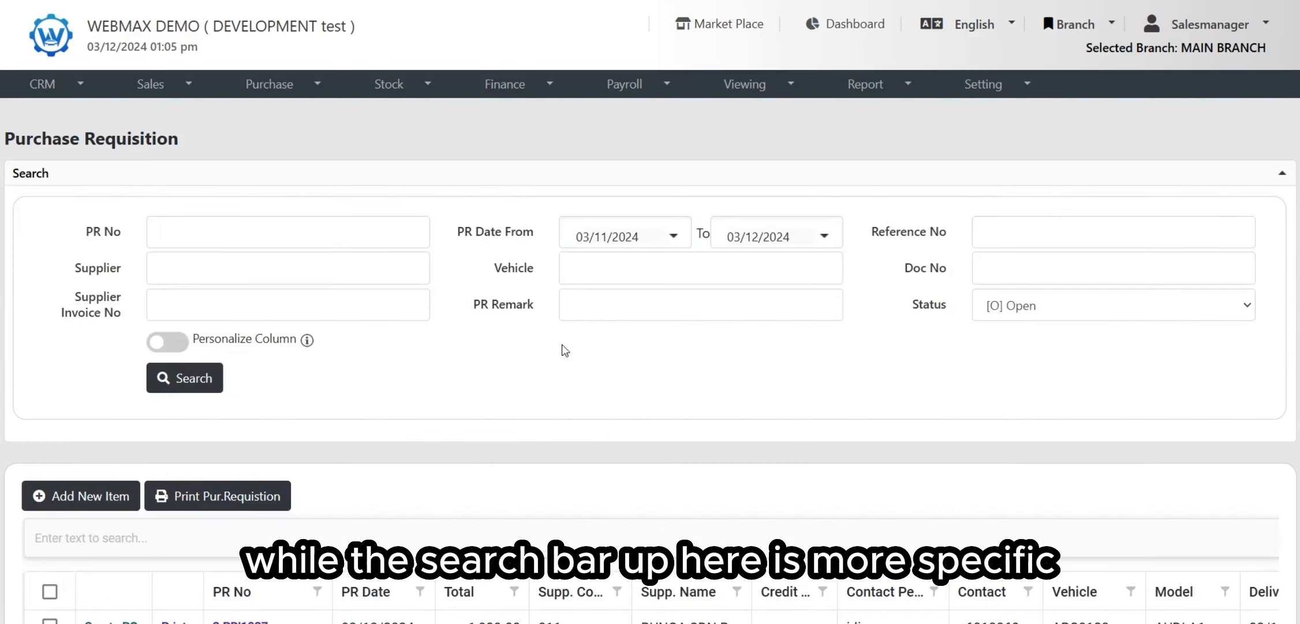
pyautogui.click(116, 177)
# Search the requisition list for the keyword 24, examine the matches across all columns and clear the keyword again
pyautogui.scroll(-2, 238, 218)
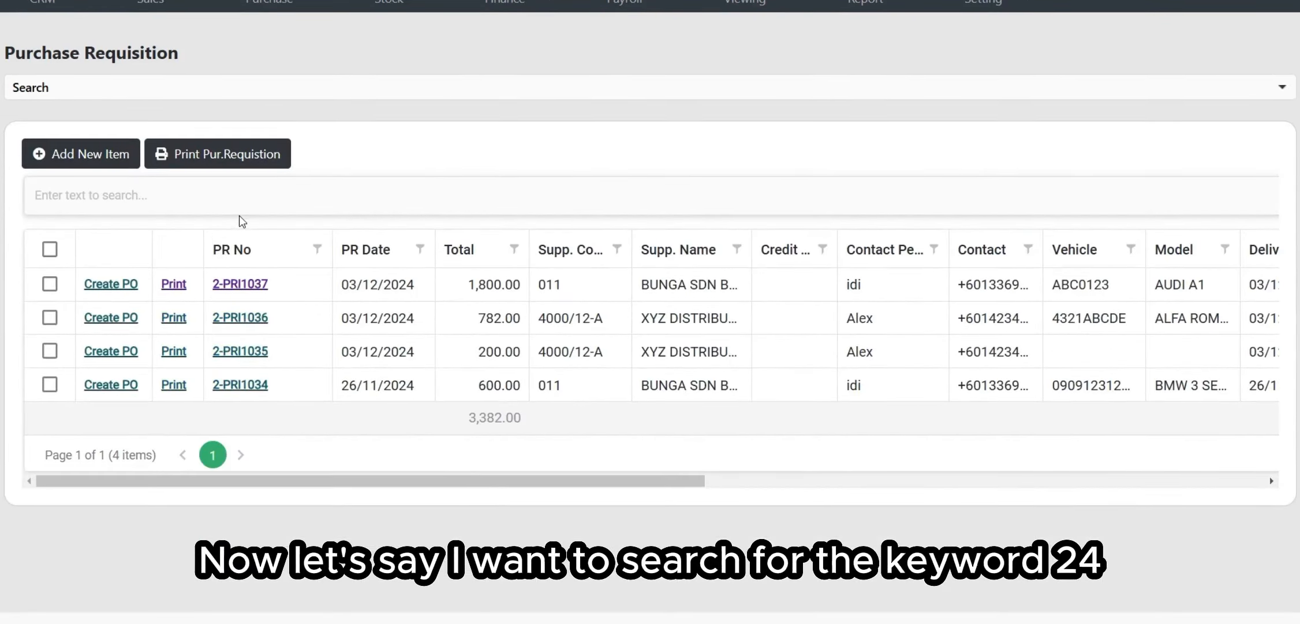
pyautogui.click(235, 194)
pyautogui.write('24')
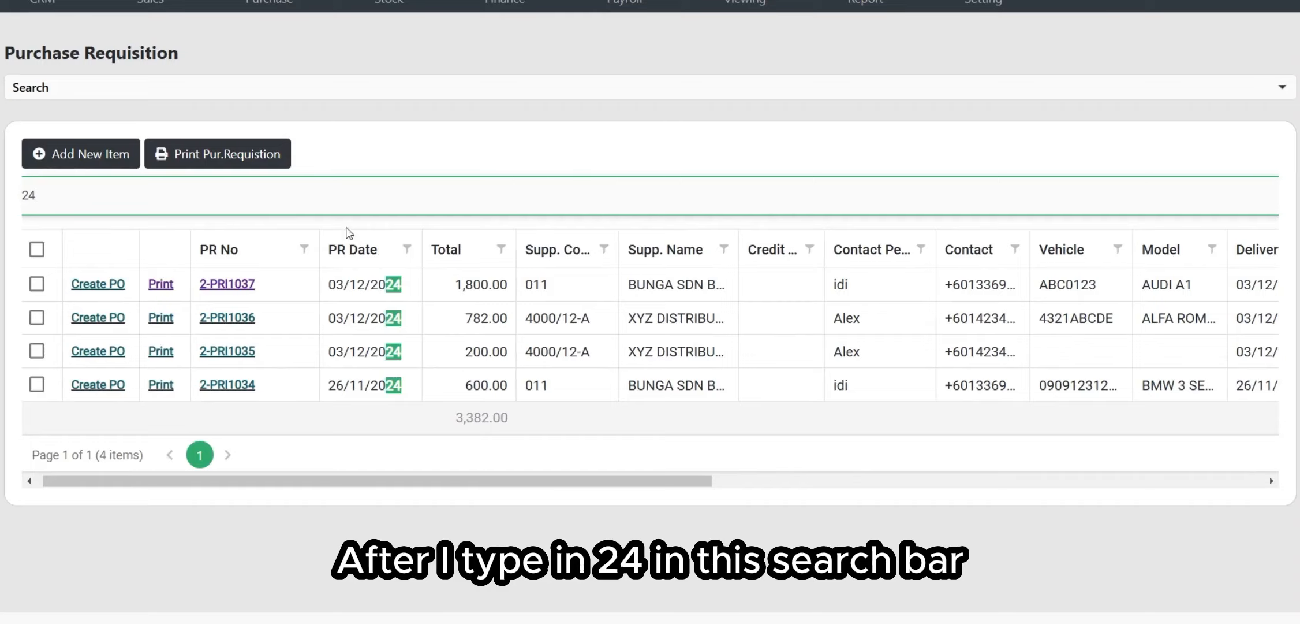
pyautogui.hscroll(10, 496, 334)
pyautogui.hscroll(-10, 503, 338)
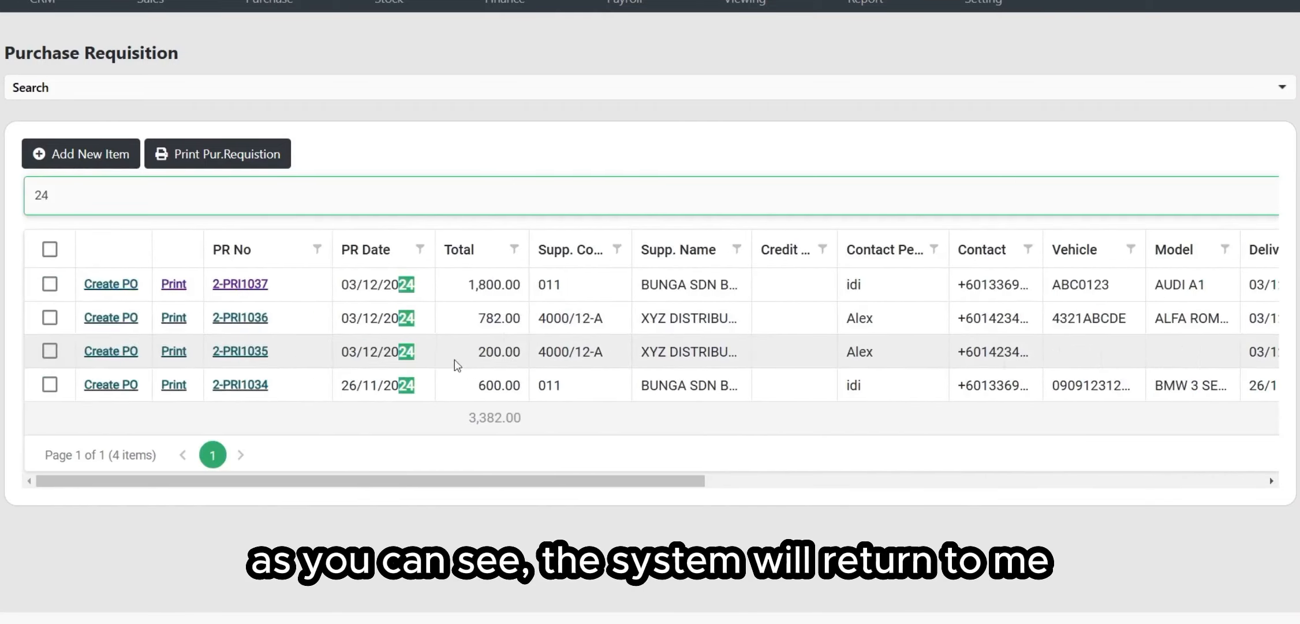
pyautogui.hscroll(10, 1057, 361)
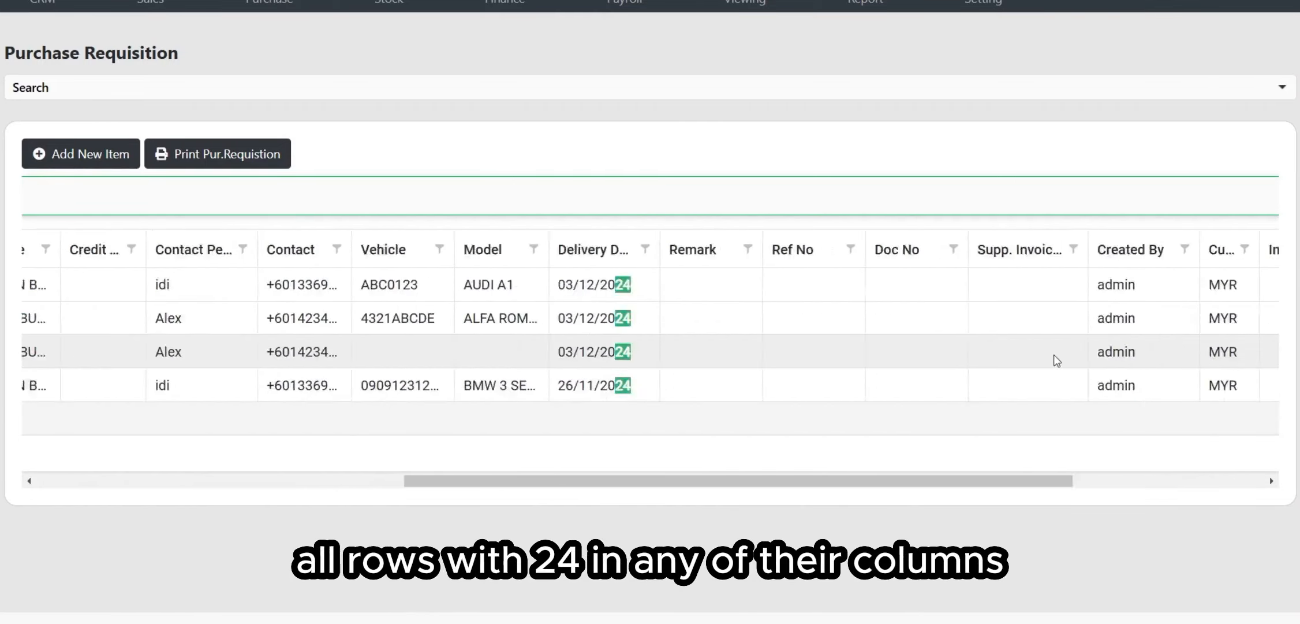
pyautogui.hscroll(3, 1057, 360)
pyautogui.hscroll(-12, 647, 381)
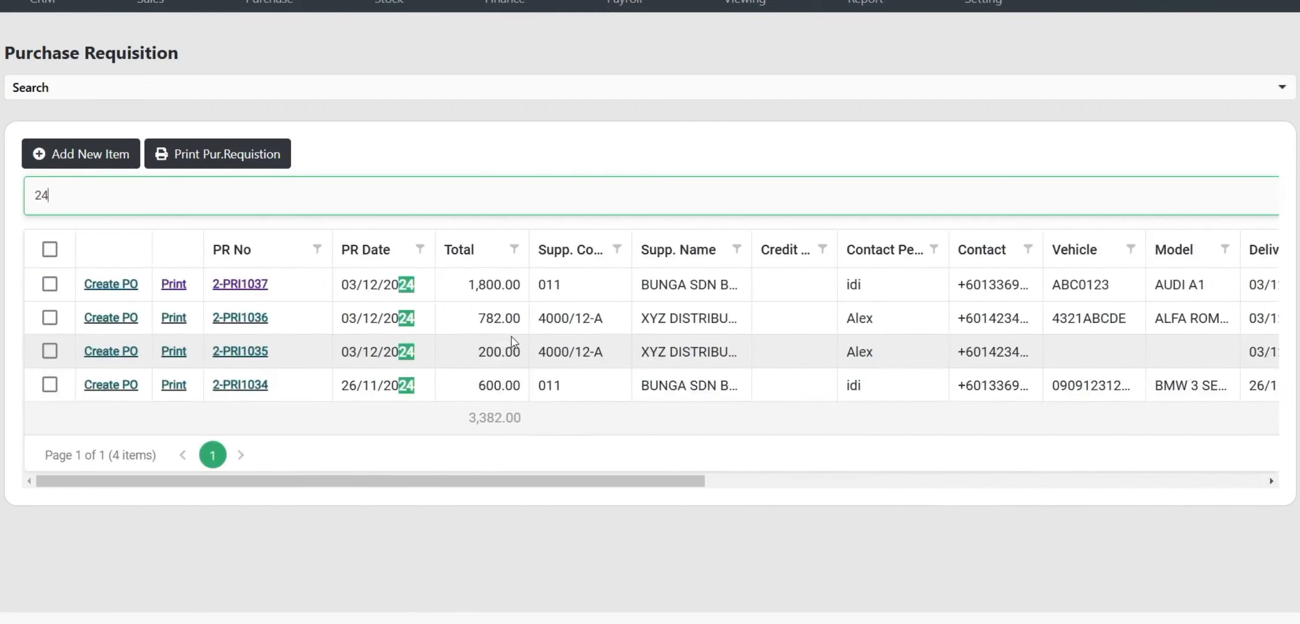
pyautogui.scroll(2, 350, 274)
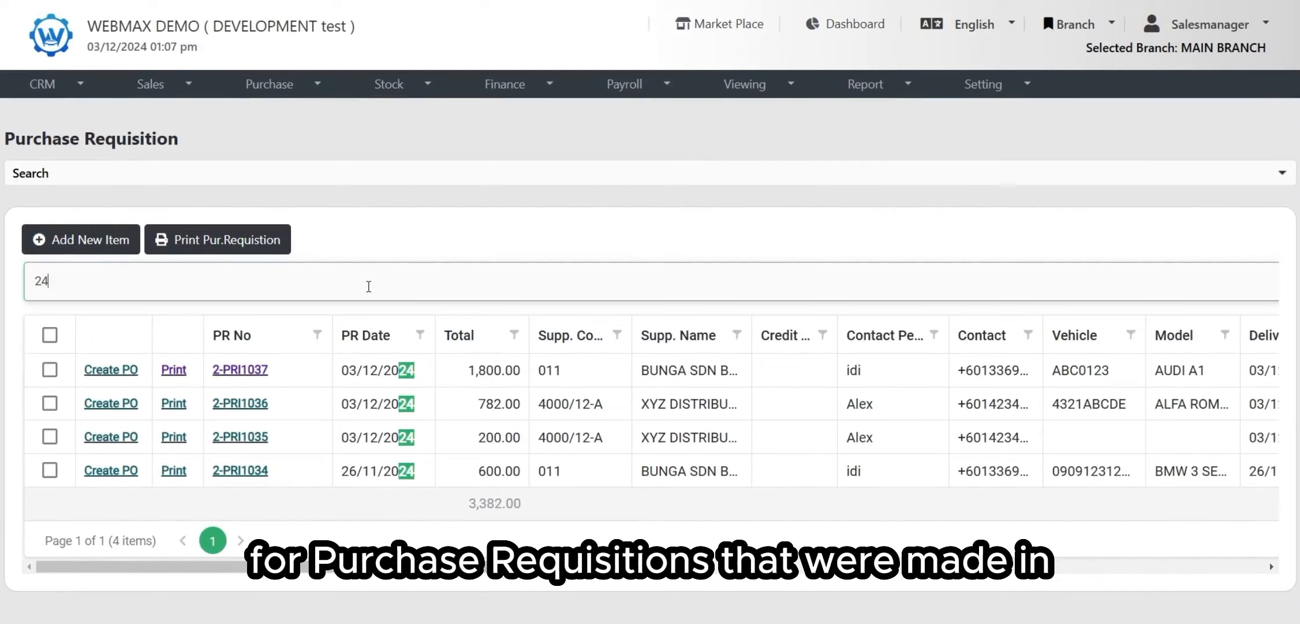
pyautogui.press('BackSpace')
pyautogui.press('BackSpace')
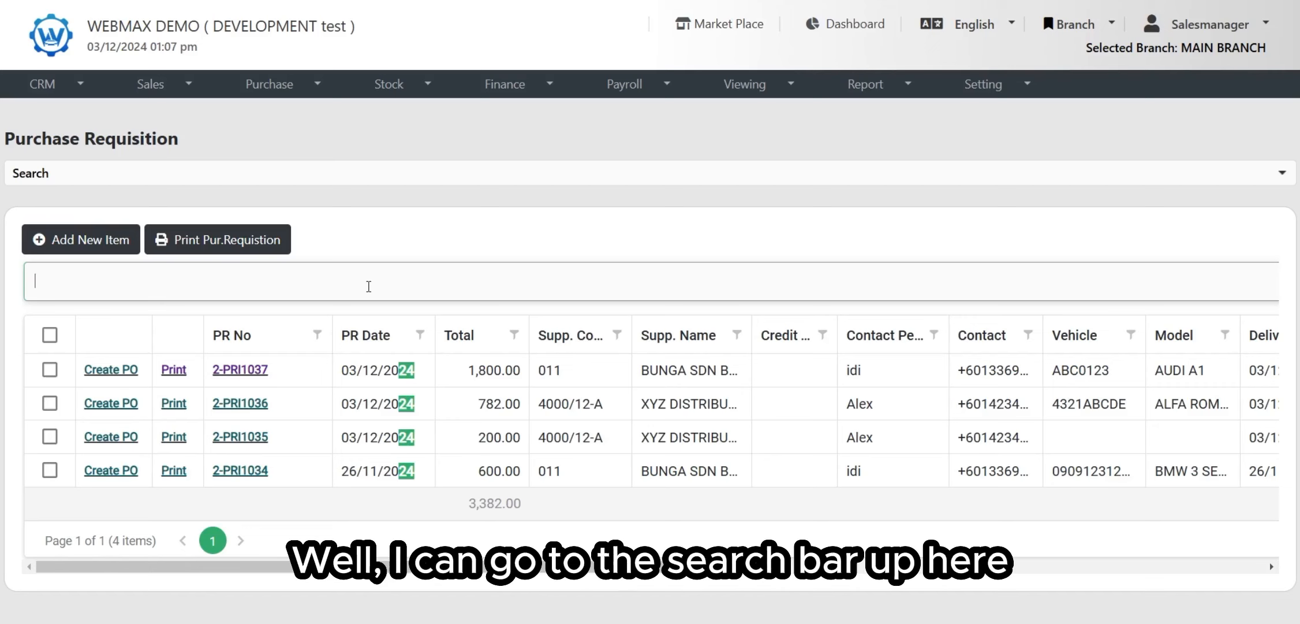
# Set the start of the PR date range in the detailed search criteria to 01/01/2024
pyautogui.click(454, 177)
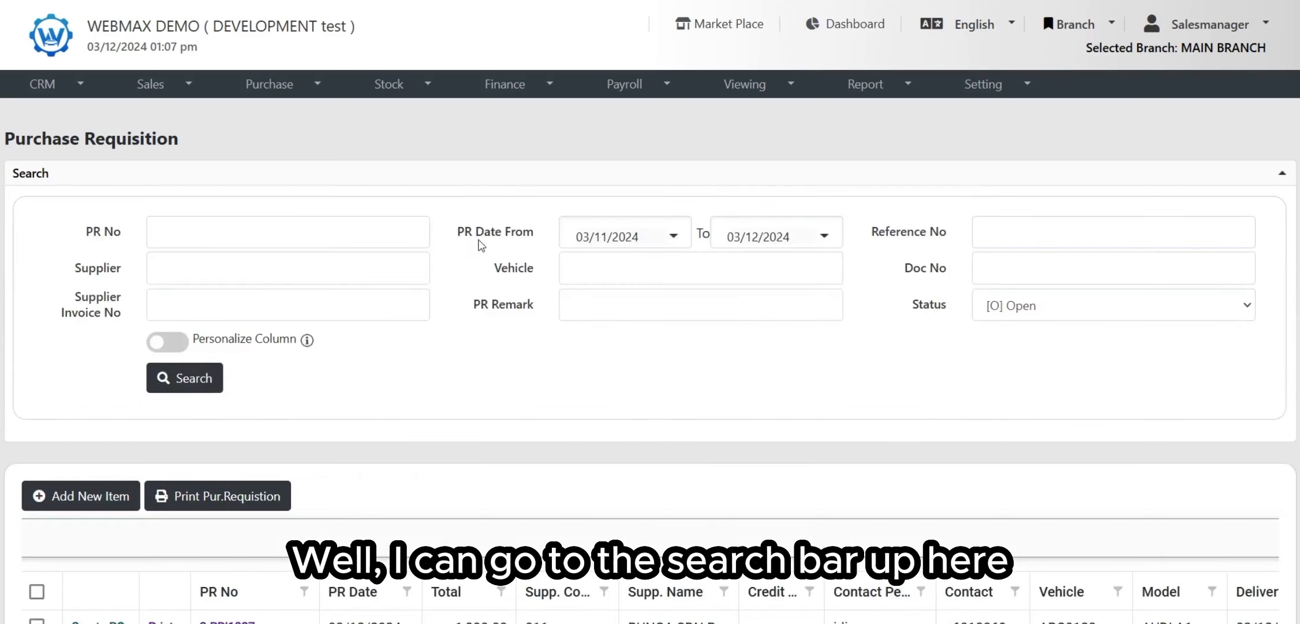
pyautogui.moveTo(457, 232); pyautogui.dragTo(466, 233)
pyautogui.click(537, 242)
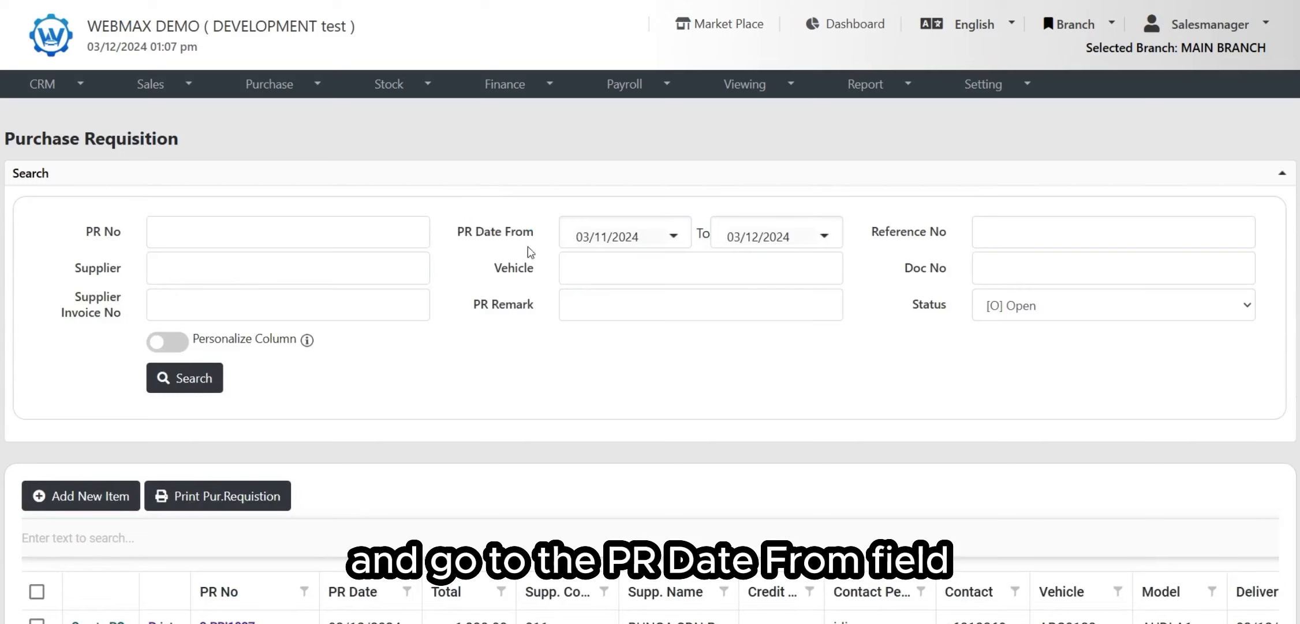
pyautogui.moveTo(460, 232); pyautogui.dragTo(535, 236)
pyautogui.click(539, 238)
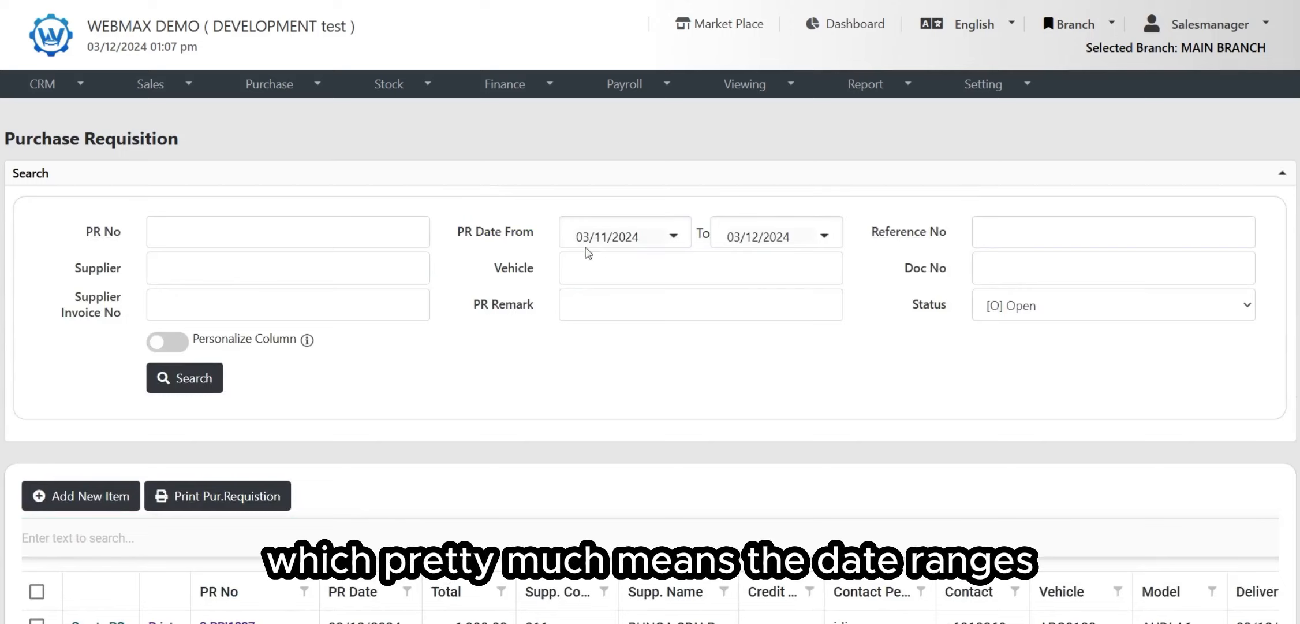
pyautogui.click(674, 241)
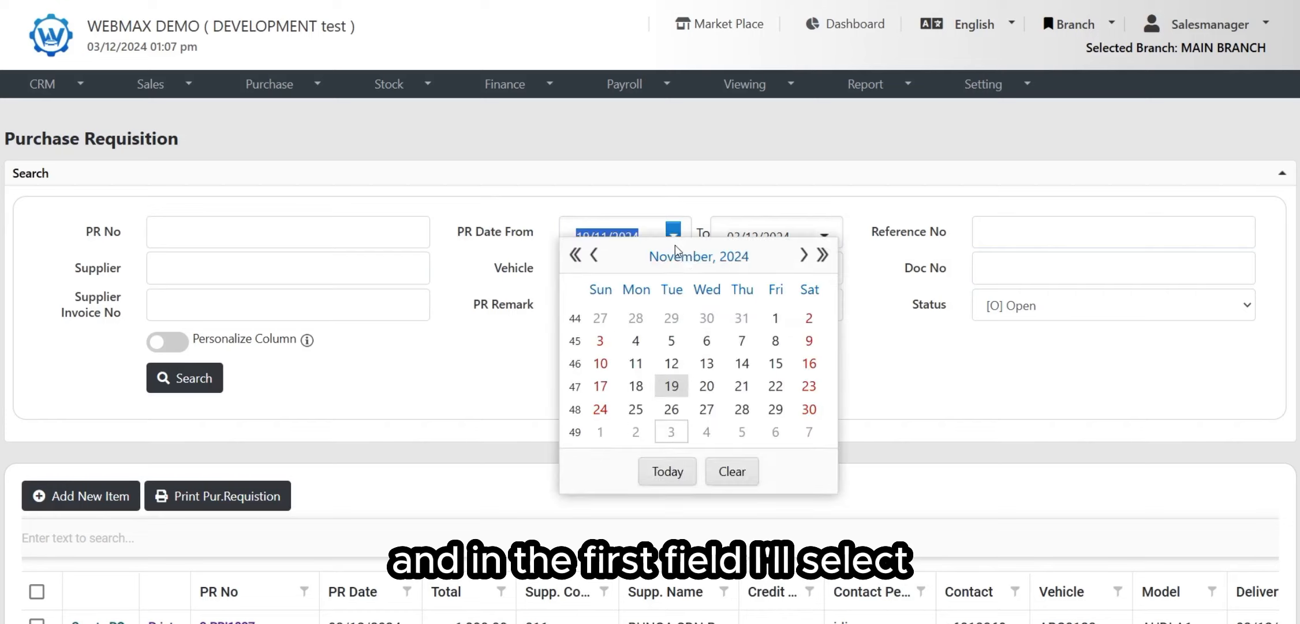
pyautogui.click(688, 257)
pyautogui.click(698, 256)
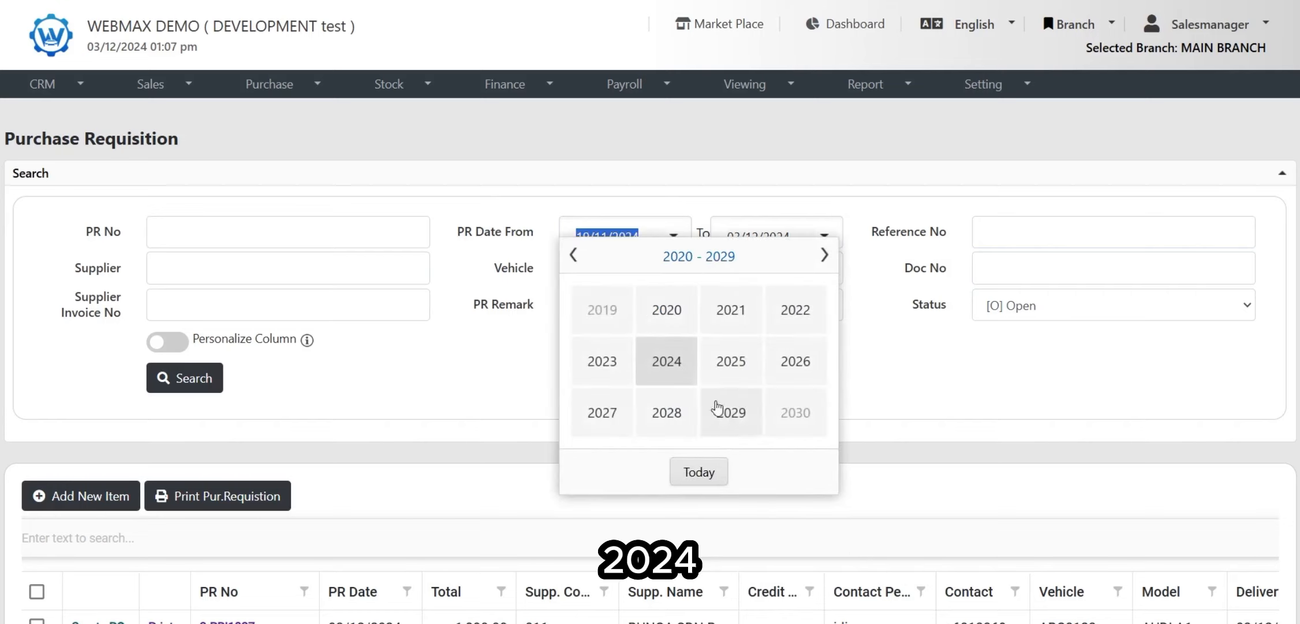
pyautogui.click(671, 365)
pyautogui.click(603, 309)
pyautogui.click(644, 313)
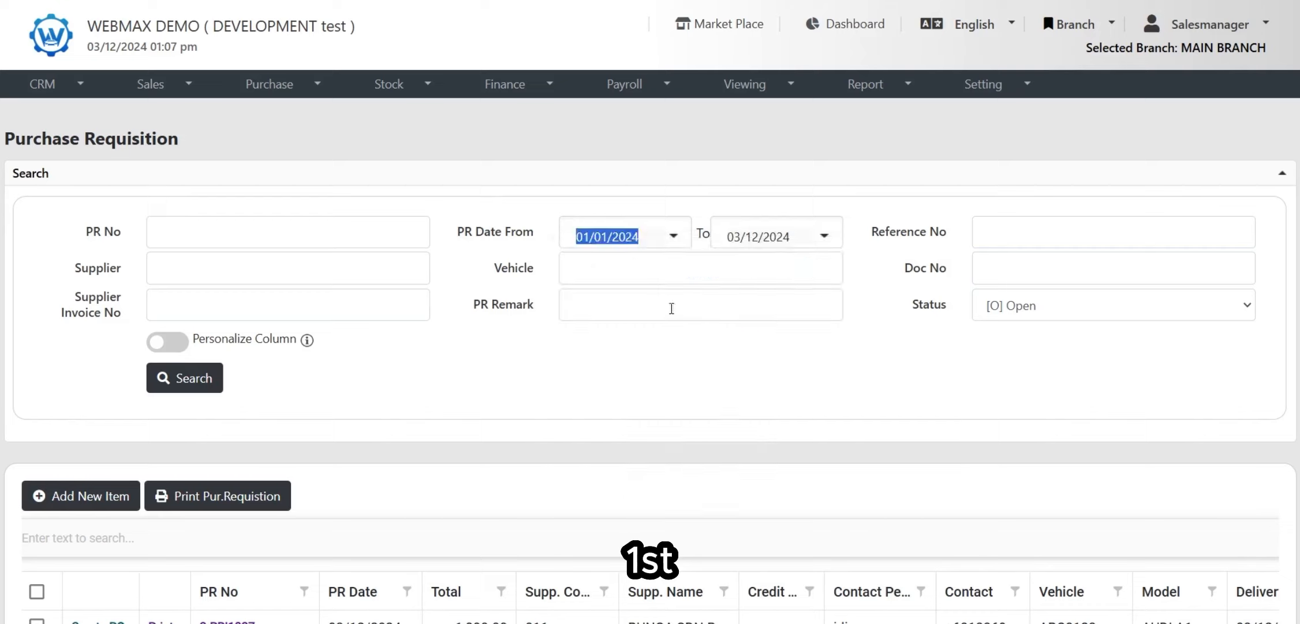
# Set the end of the PR date range to 31/12/2024
pyautogui.click(824, 236)
pyautogui.click(846, 256)
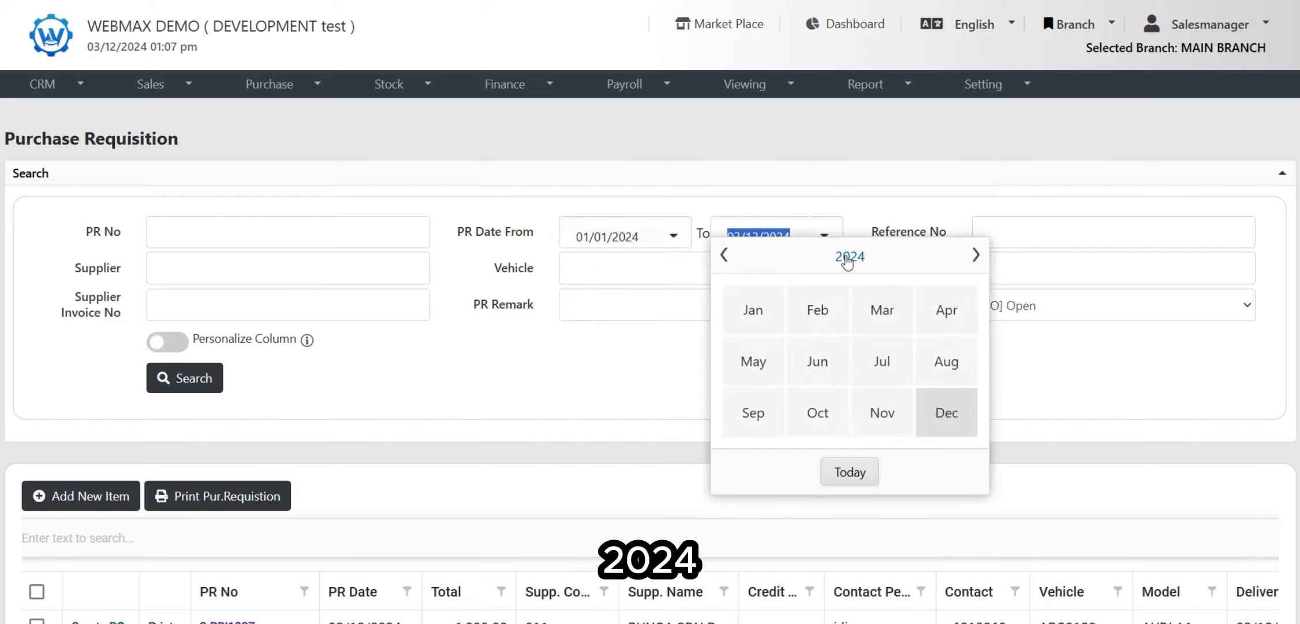
pyautogui.click(844, 264)
pyautogui.click(834, 363)
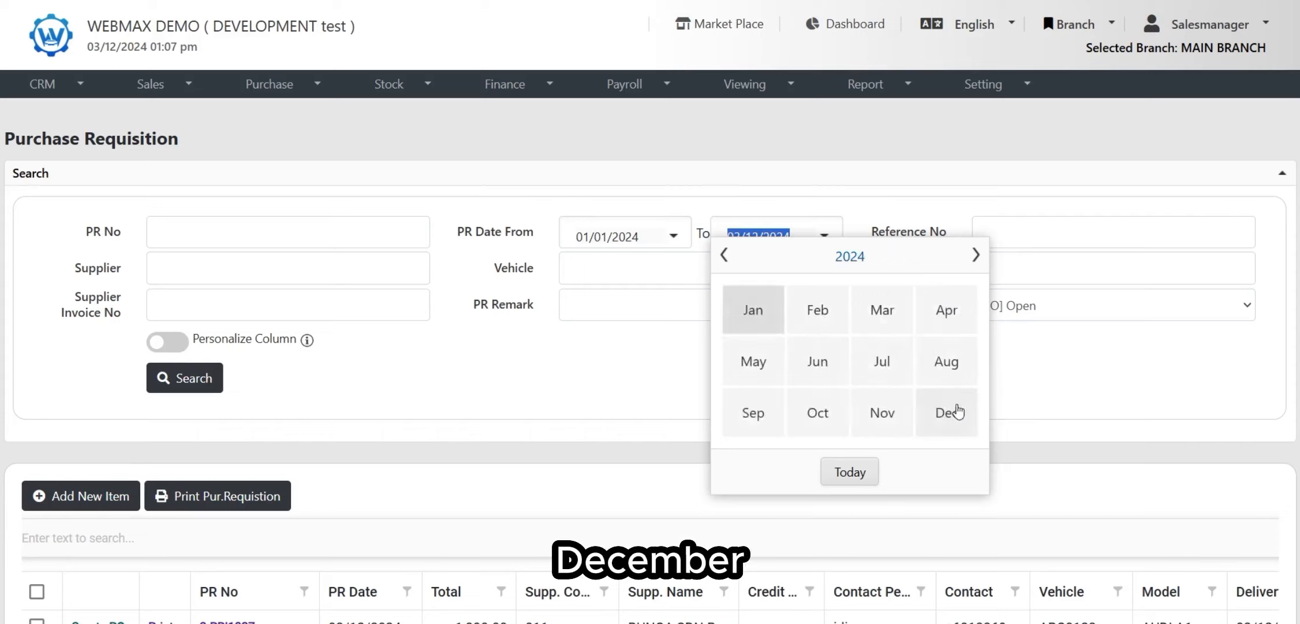
pyautogui.click(947, 411)
pyautogui.click(823, 408)
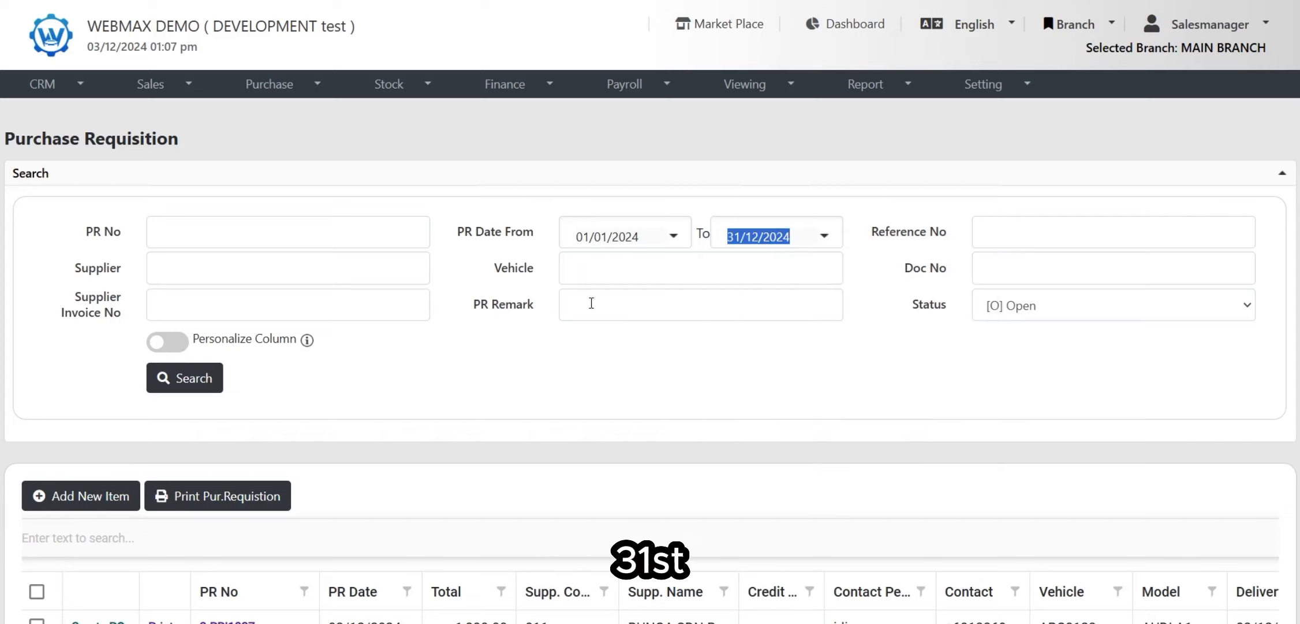
# Run the detailed search with the chosen date range and review the PR dates of the listed requisitions
pyautogui.click(150, 379)
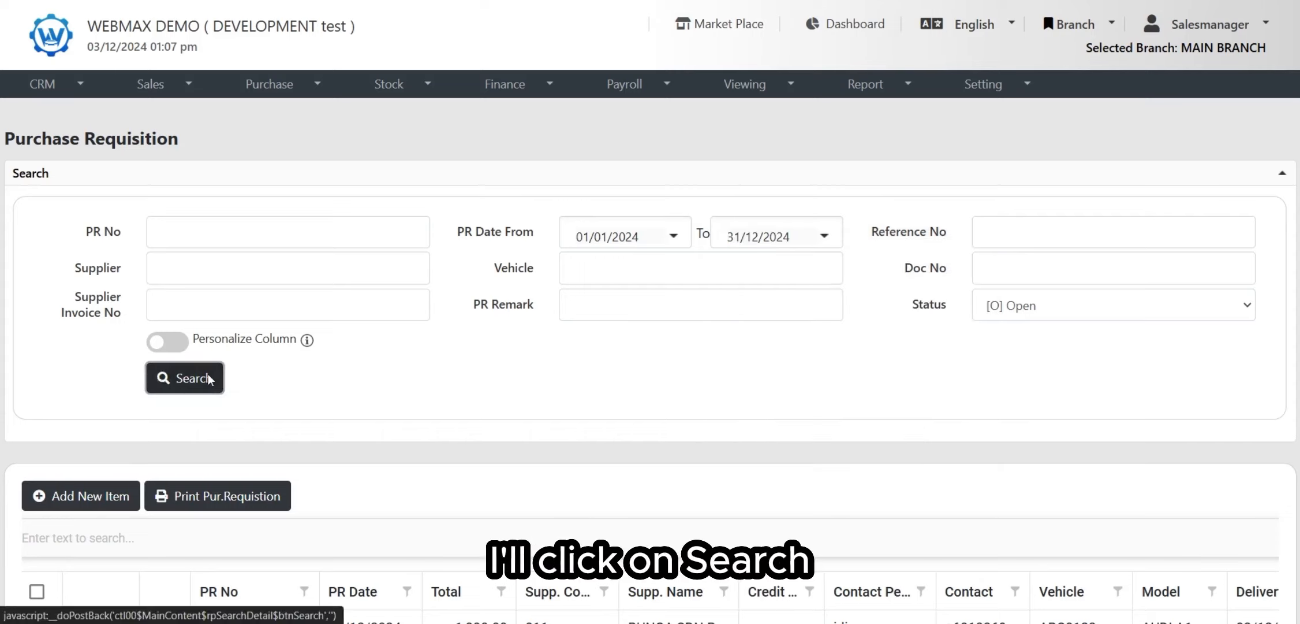
pyautogui.scroll(-5, 405, 312)
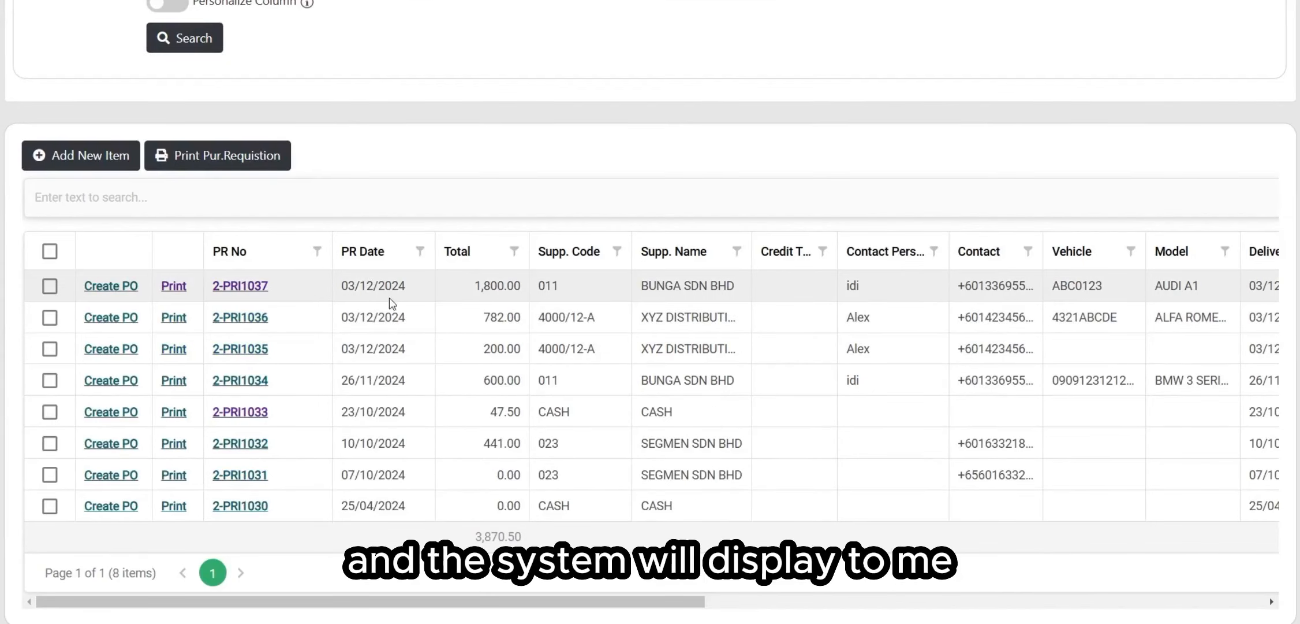
pyautogui.moveTo(352, 289); pyautogui.dragTo(430, 499)
pyautogui.click(496, 176)
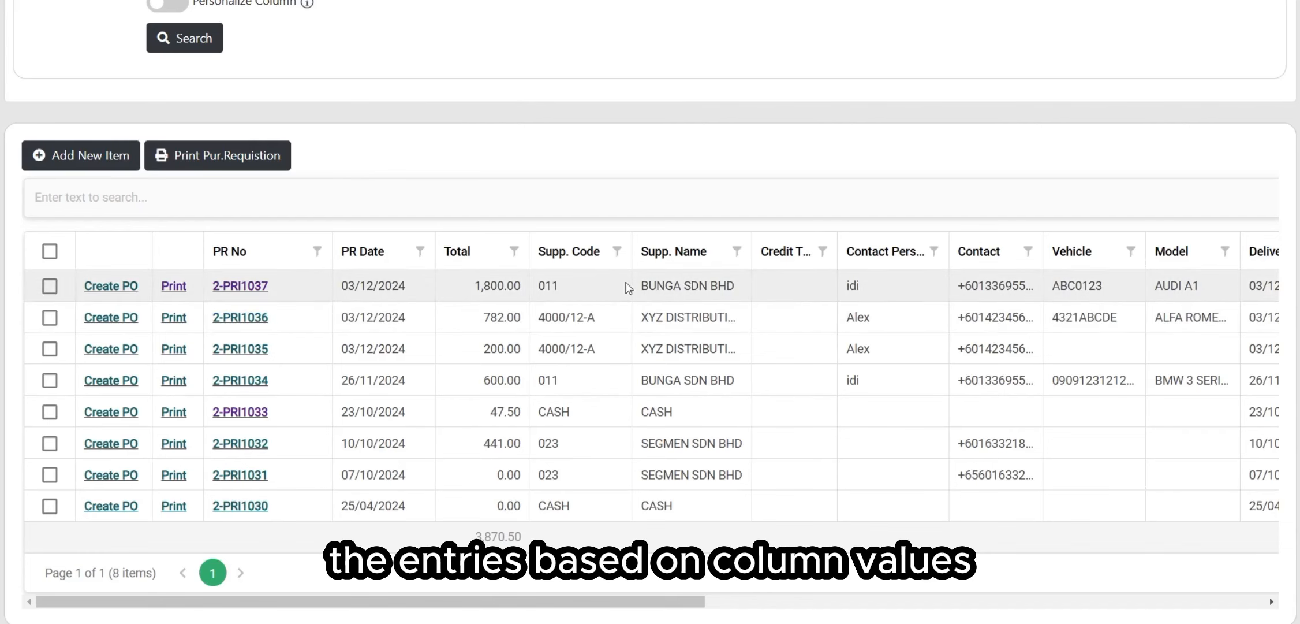
# Filter the supplier code column to show only codes 011, 023 and 4000/12-A
pyautogui.click(618, 251)
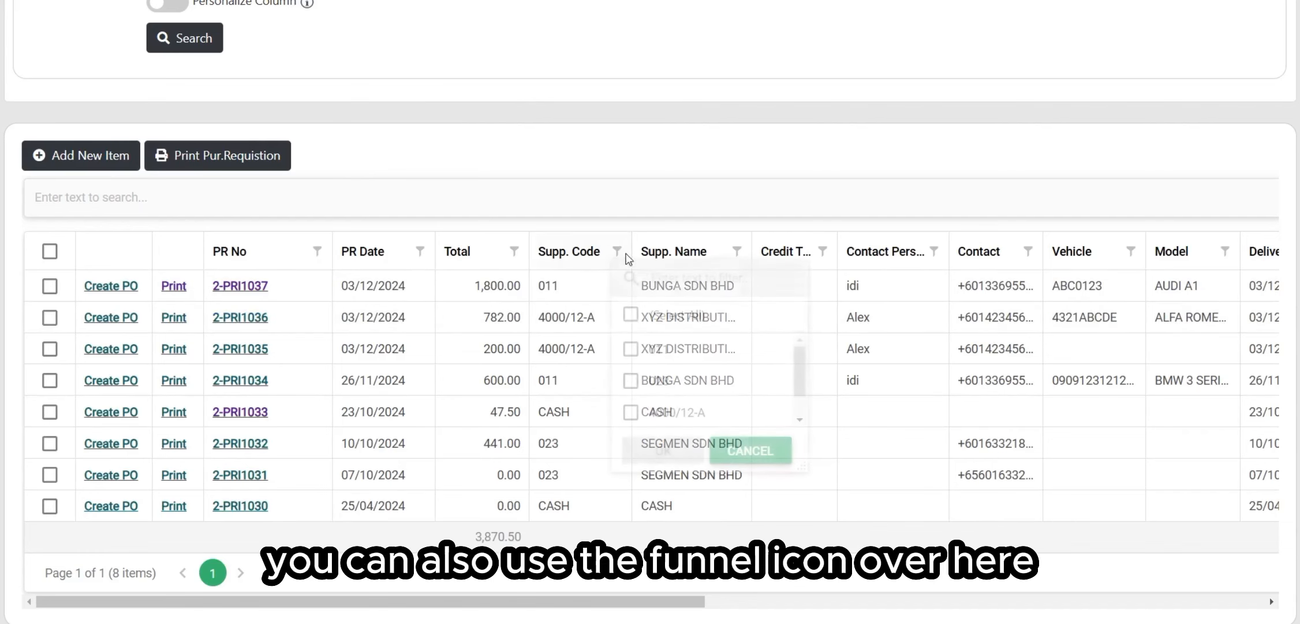
pyautogui.click(658, 349)
pyautogui.click(666, 380)
pyautogui.click(684, 412)
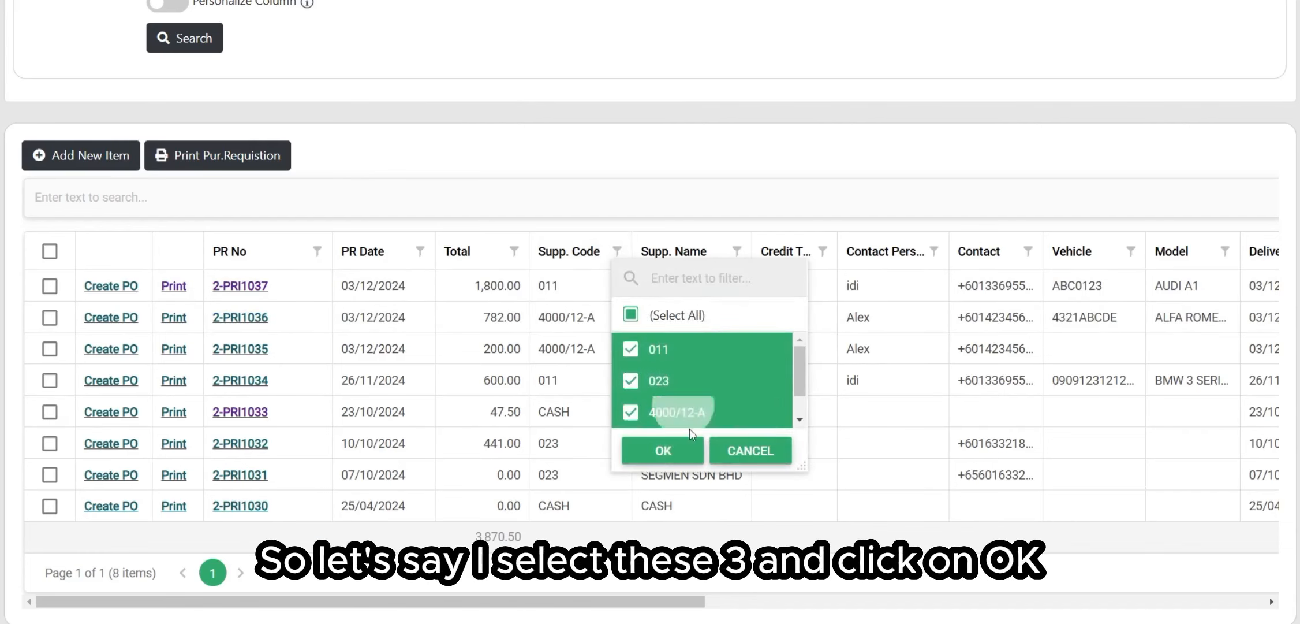
pyautogui.click(688, 460)
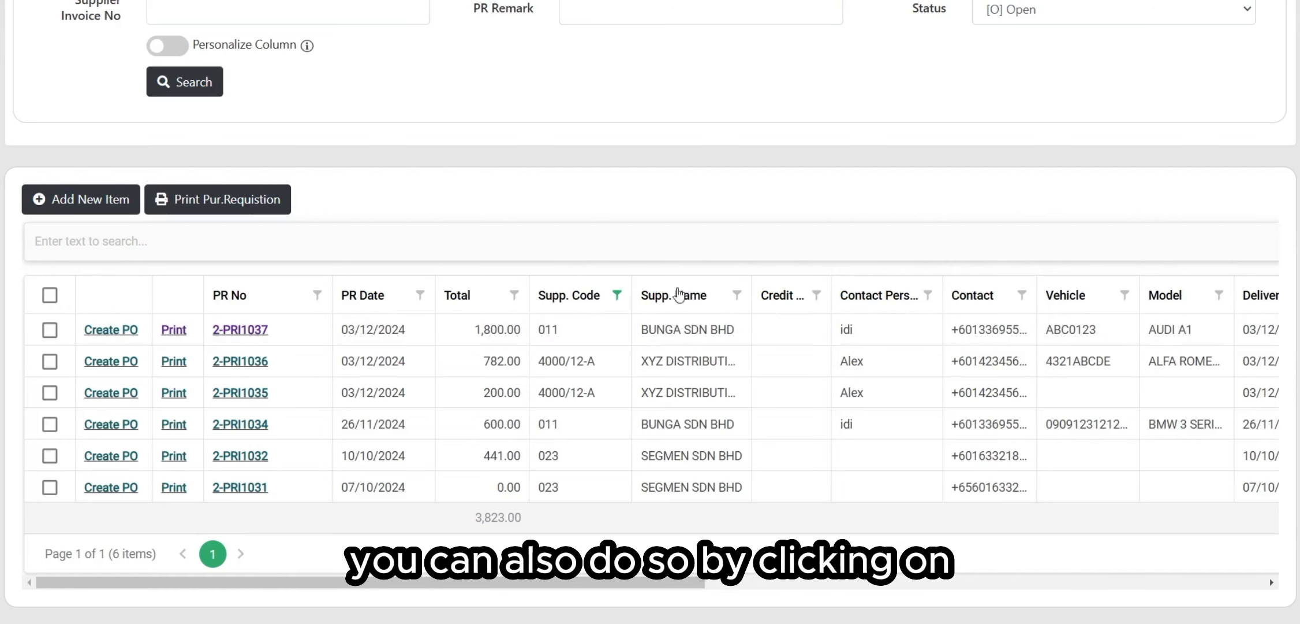
# Sort the filtered requisition list by supplier code, ending in descending order
pyautogui.click(586, 301)
pyautogui.click(581, 303)
pyautogui.click(579, 307)
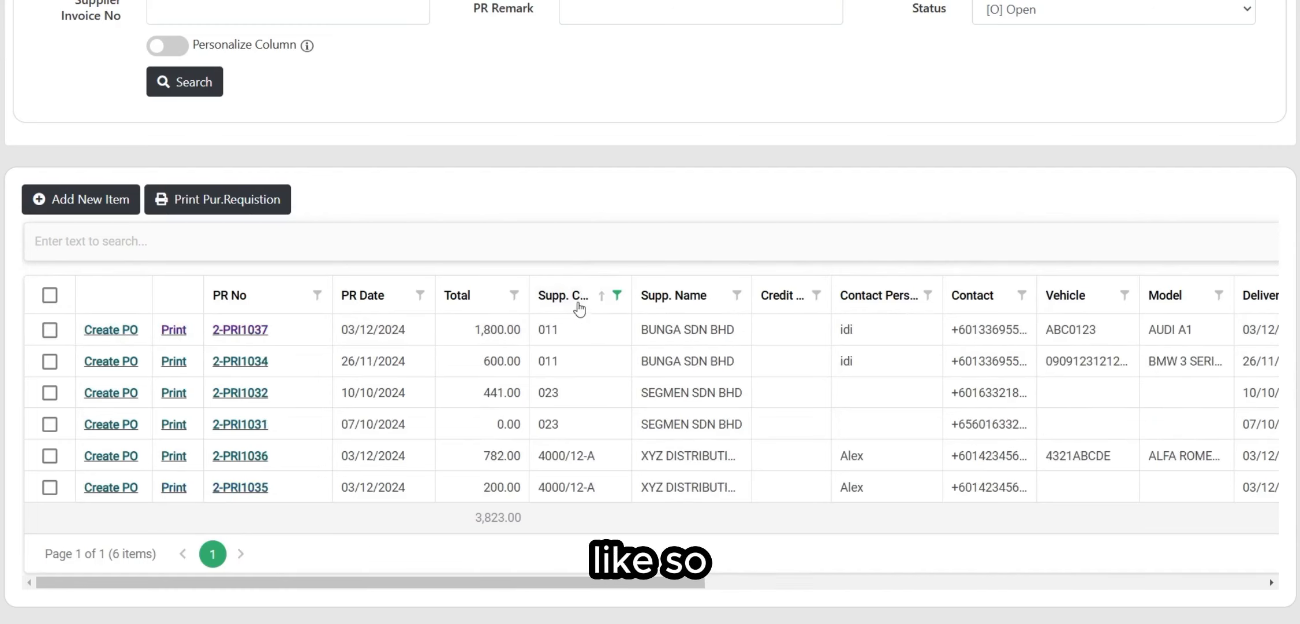
pyautogui.click(580, 307)
# Turn on column personalization for the requisition list in the detailed search criteria
pyautogui.scroll(3, 693, 288)
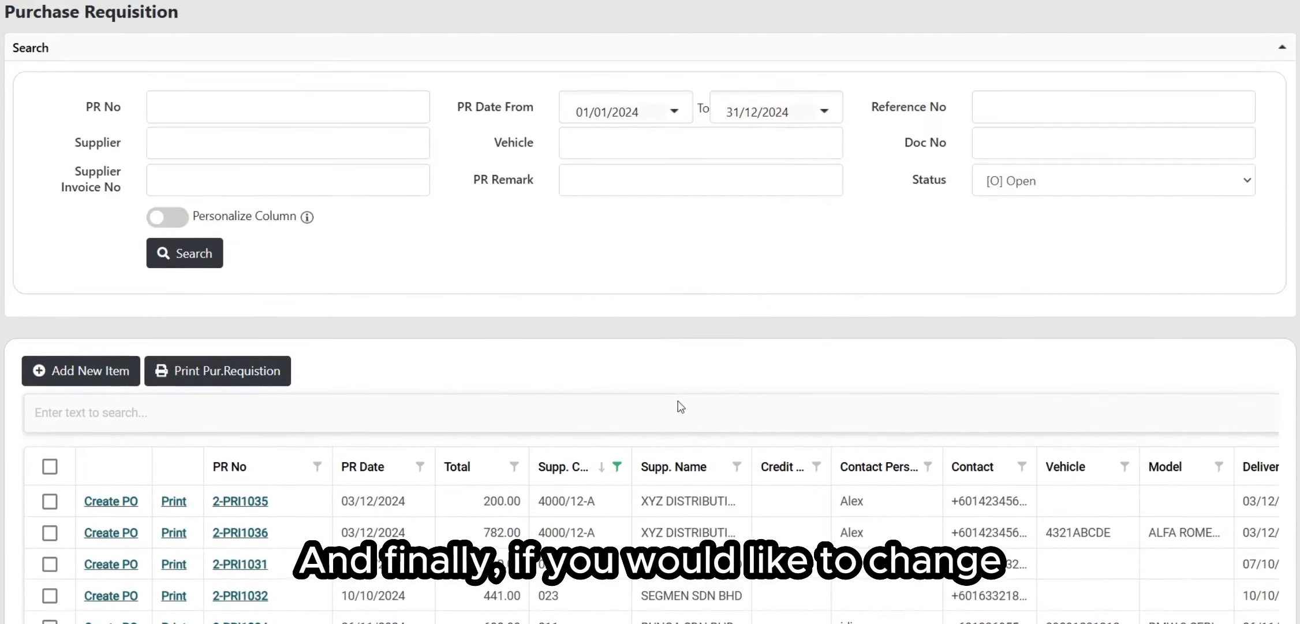
pyautogui.scroll(-3, 677, 404)
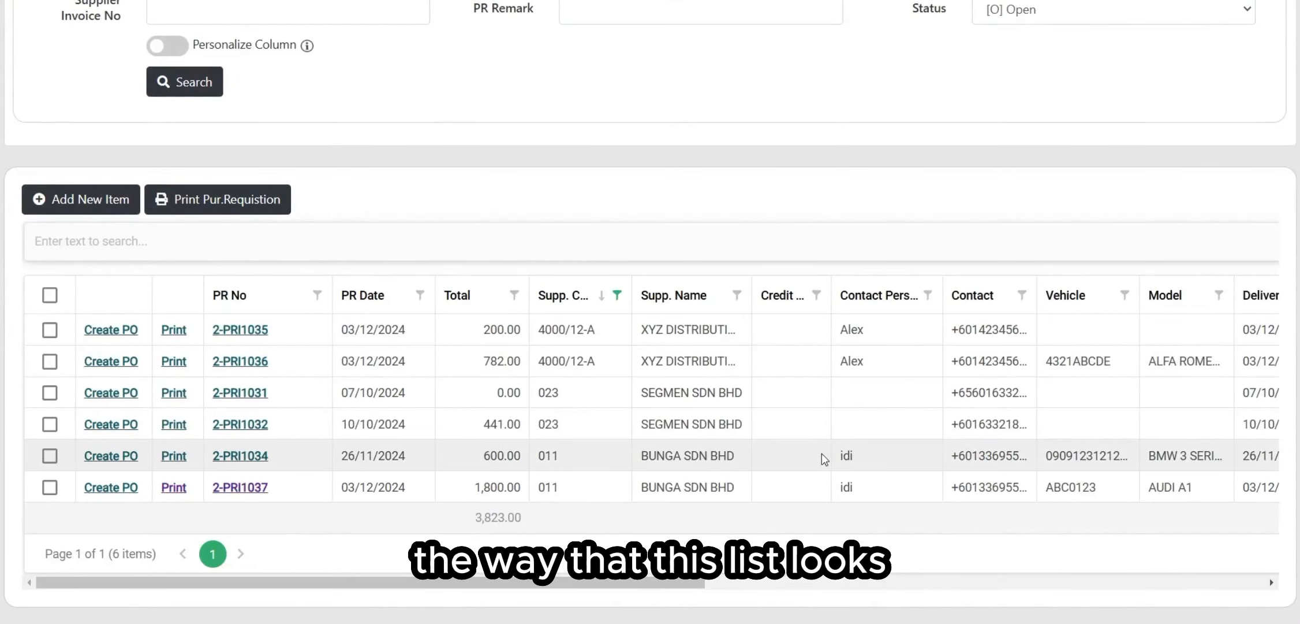
pyautogui.scroll(2, 546, 418)
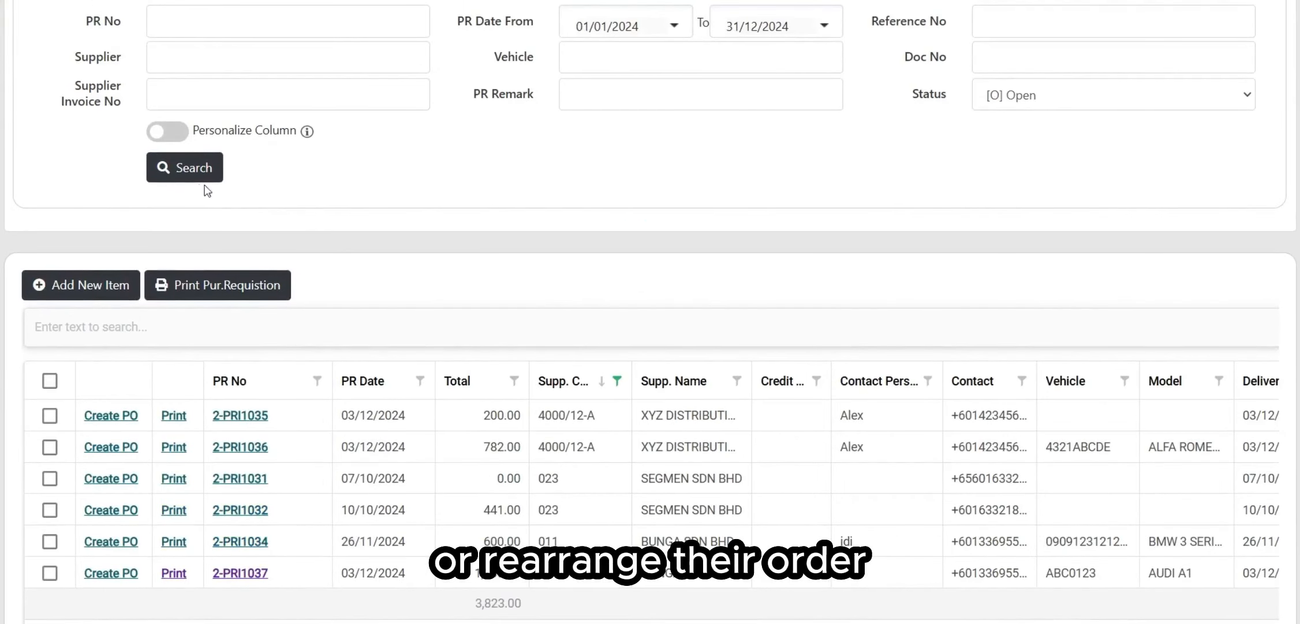
pyautogui.scroll(4, 202, 220)
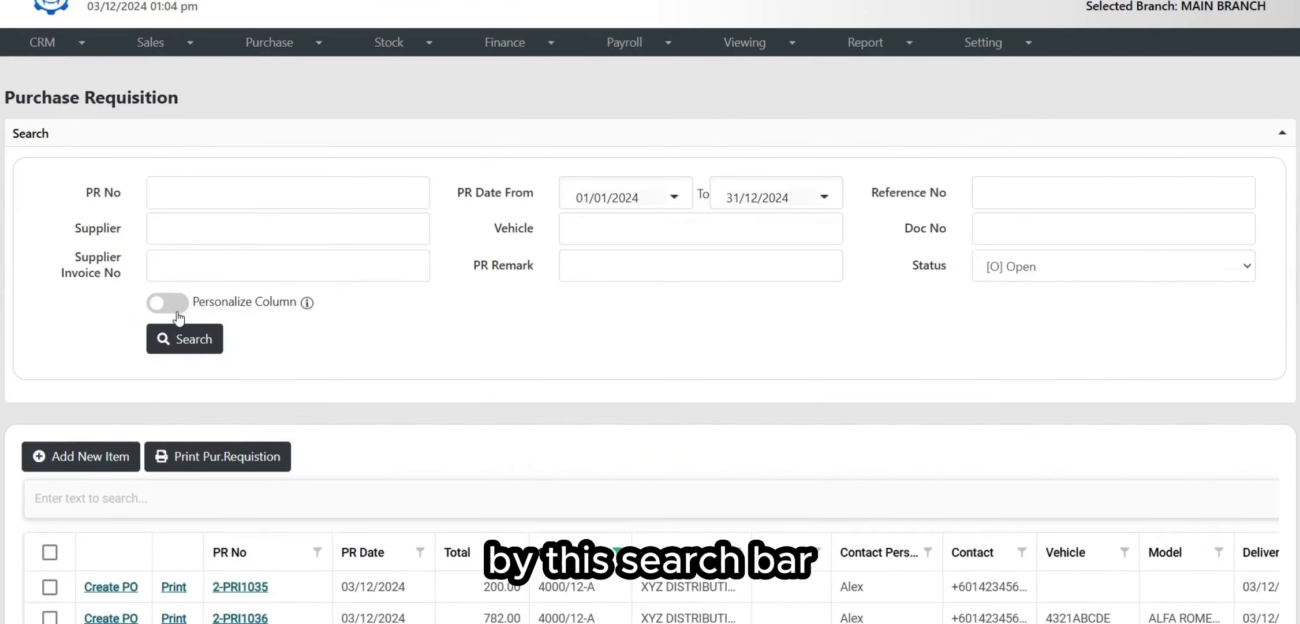
pyautogui.click(179, 312)
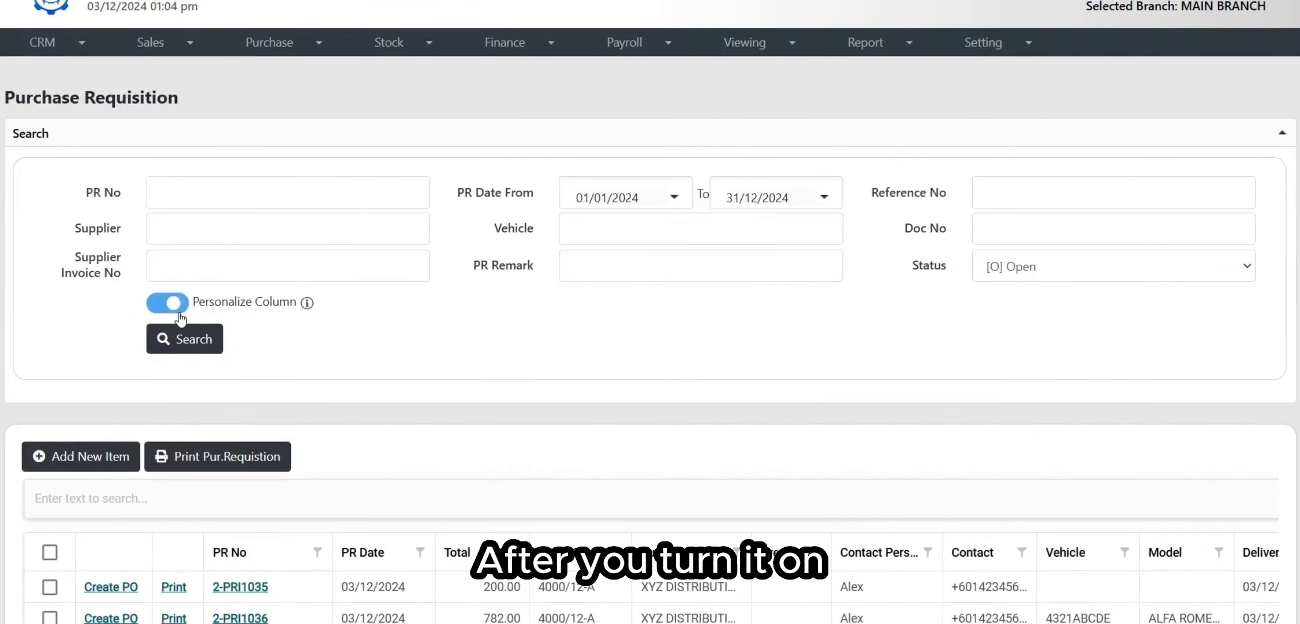
# Rearrange the personalized columns so that Supp. Code and Supp. Name come directly after PR Date and before Total
pyautogui.scroll(-7, 392, 363)
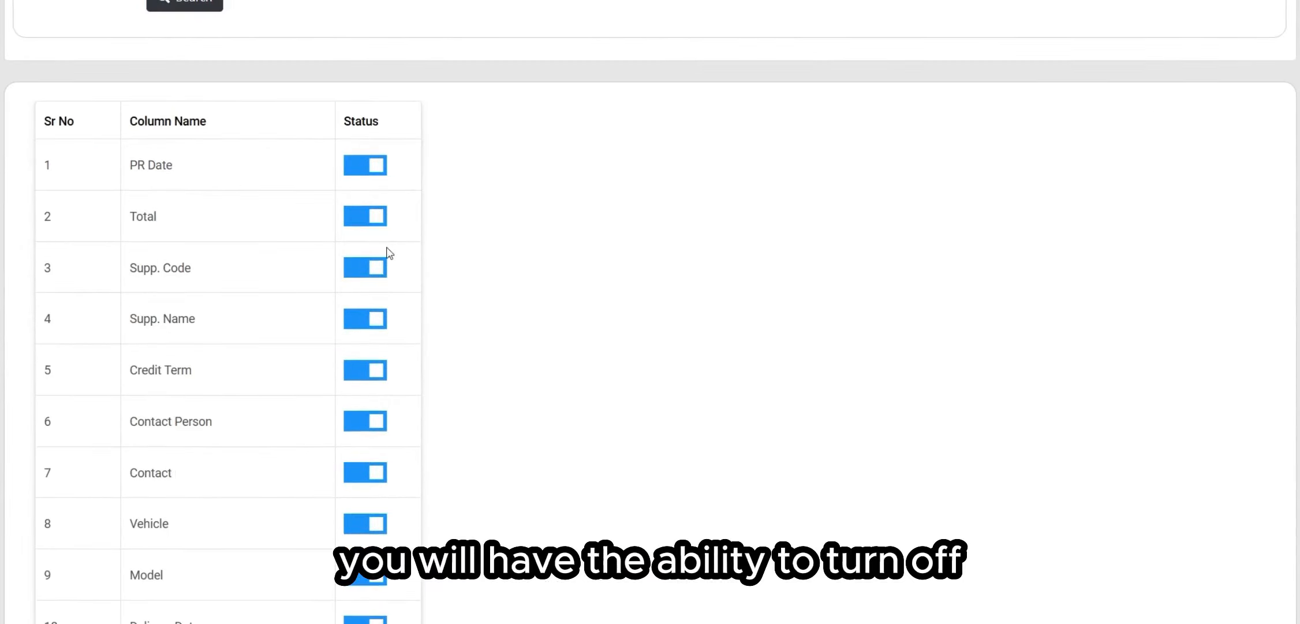
pyautogui.click(365, 172)
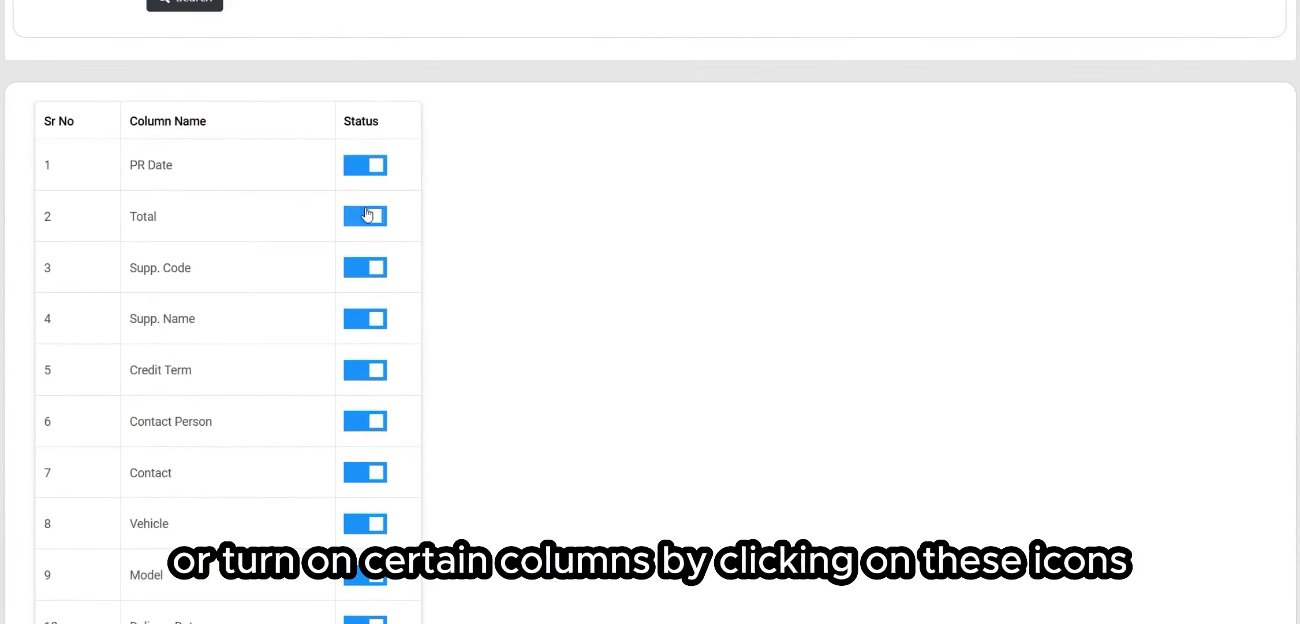
pyautogui.click(363, 269)
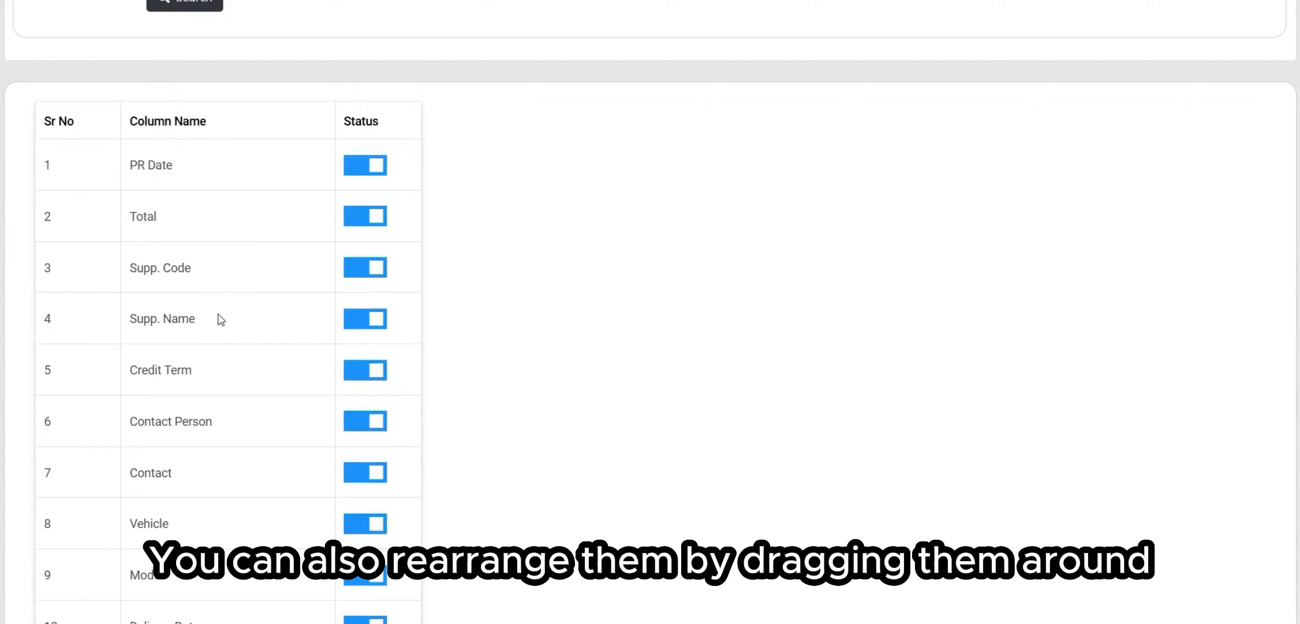
pyautogui.moveTo(191, 272); pyautogui.dragTo(180, 231)
pyautogui.moveTo(180, 323); pyautogui.dragTo(185, 268)
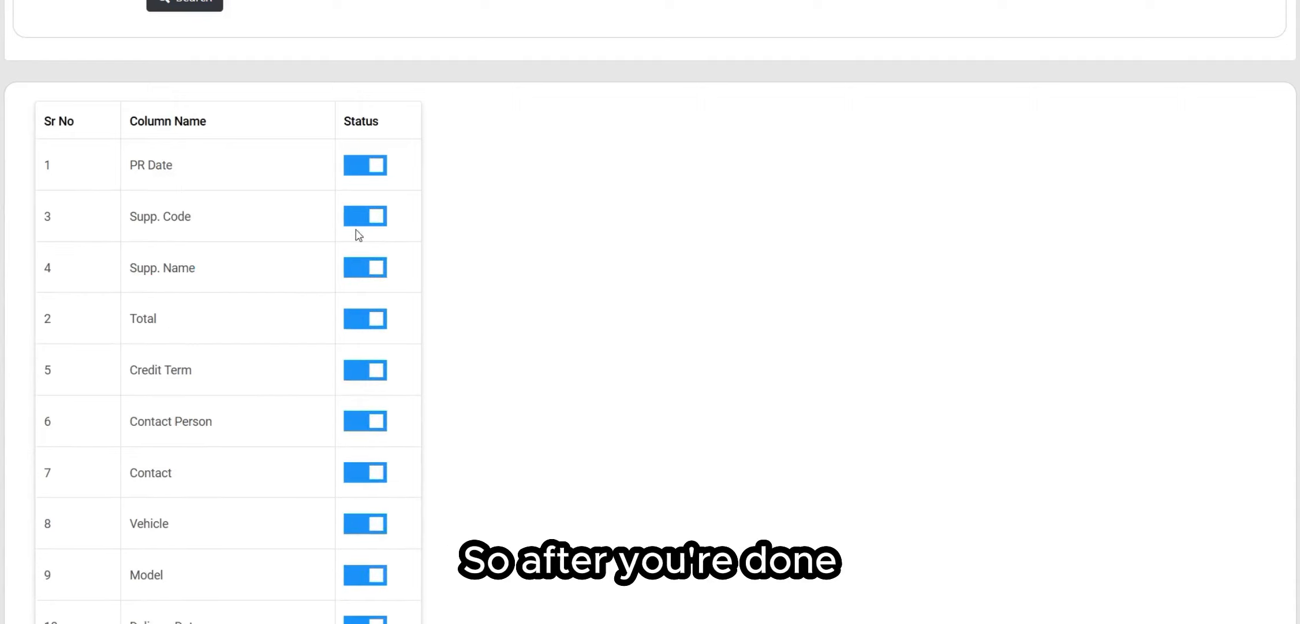
# Save the personalized column order and check the column arrangement in the requisition list
pyautogui.scroll(-12, 386, 275)
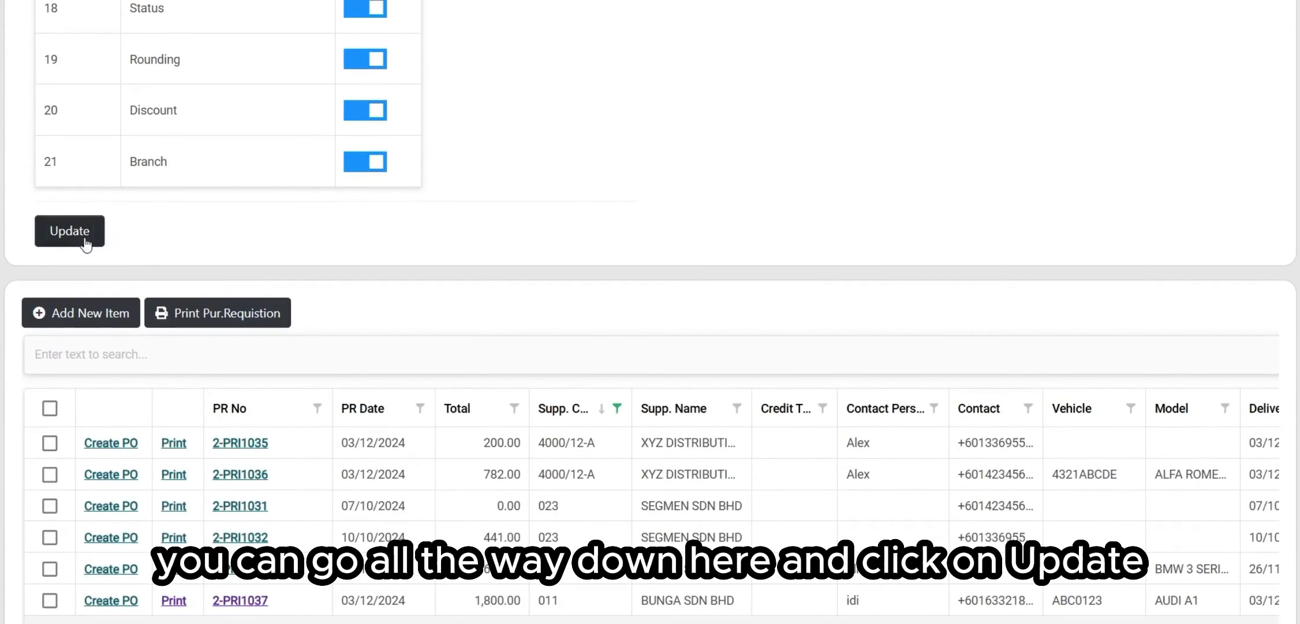
pyautogui.click(69, 230)
pyautogui.scroll(-5, 505, 314)
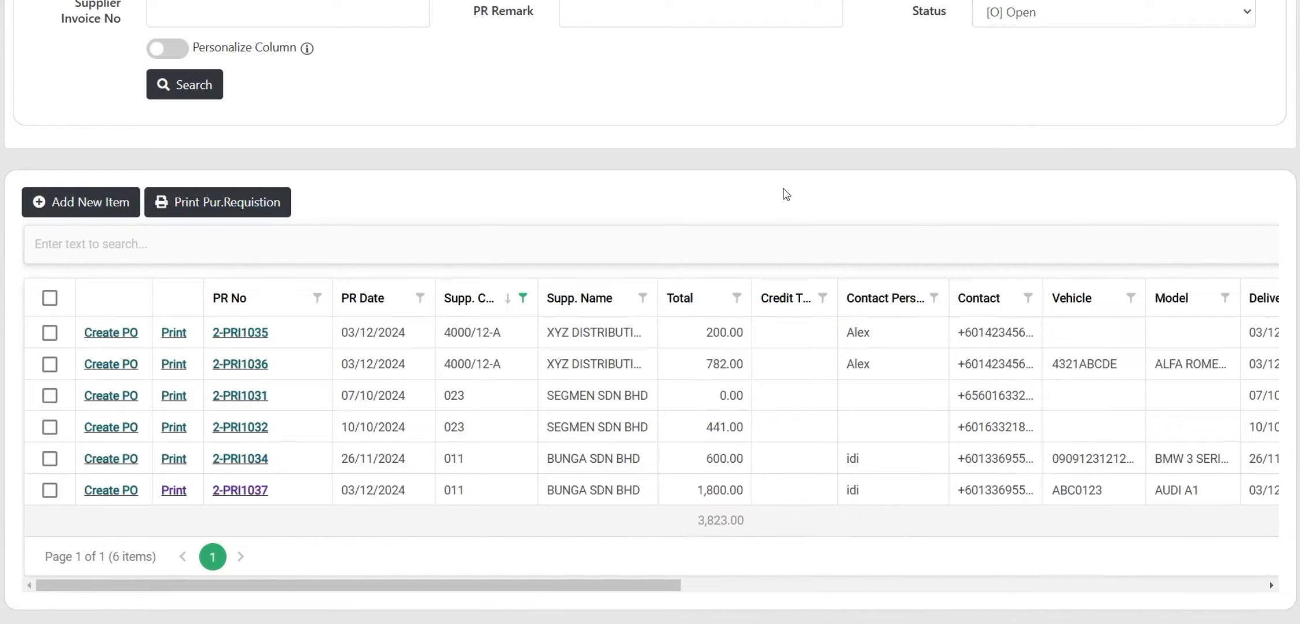
pyautogui.scroll(5, 785, 195)
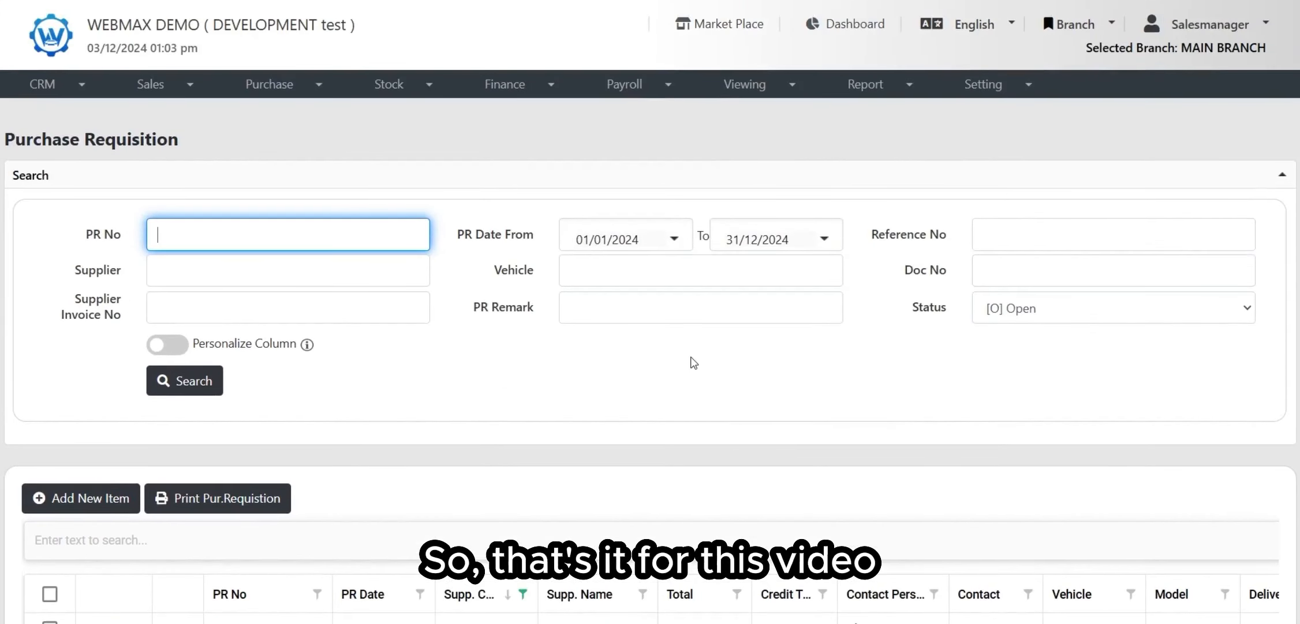